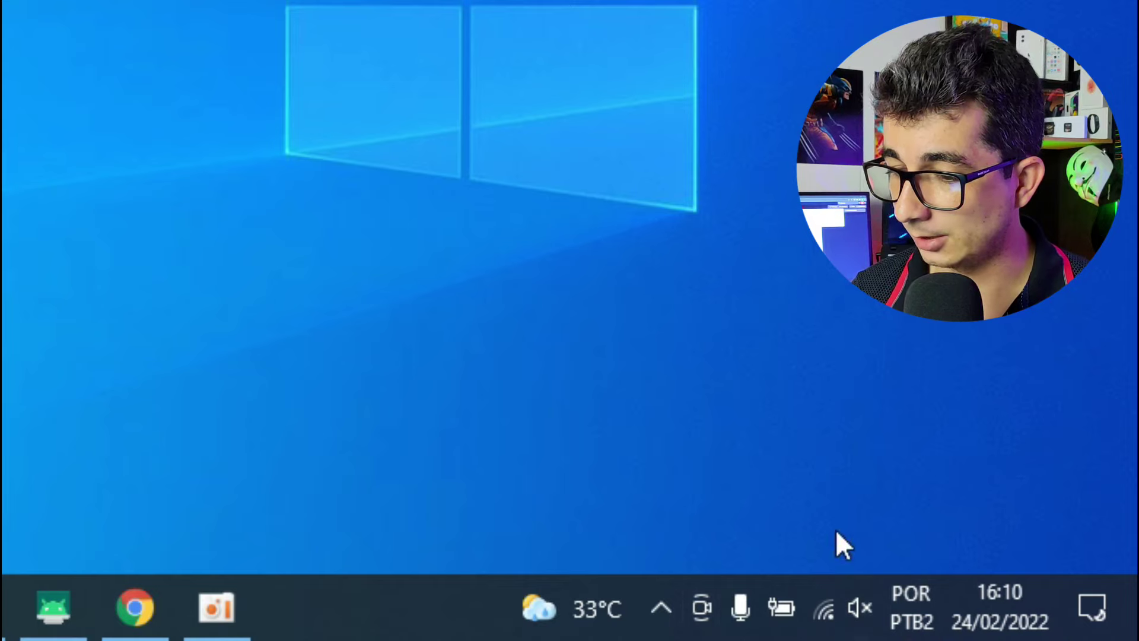
Step: Unmute the Alto-falantes (High Definition Audio Device) output
{"action": "left_click", "coordinate": [853, 604]}
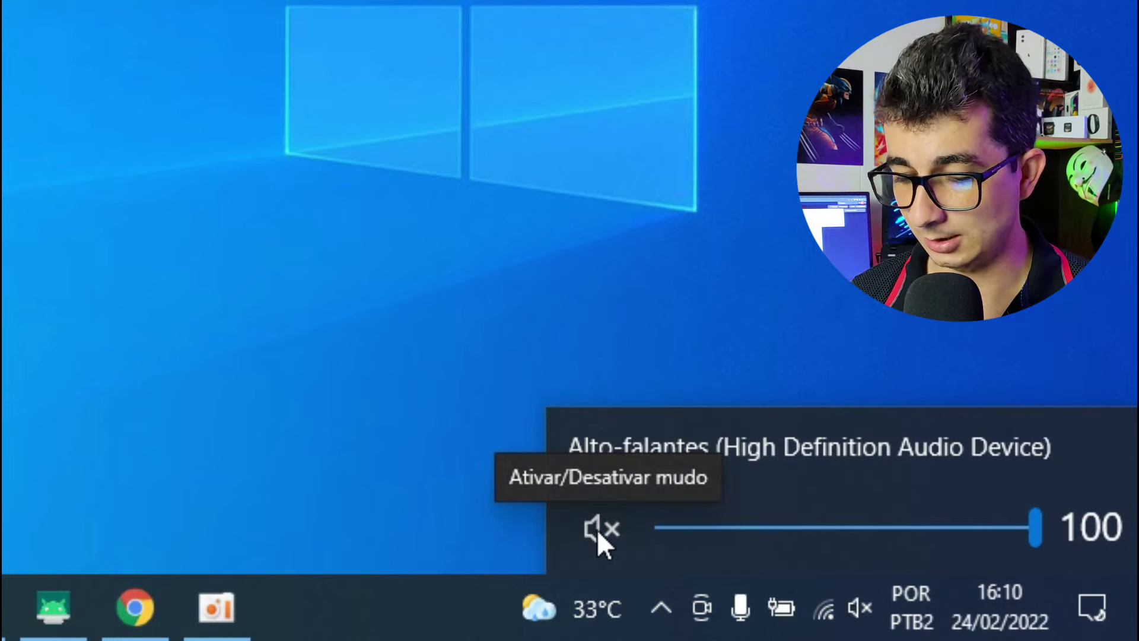
{"action": "left_click", "coordinate": [599, 529]}
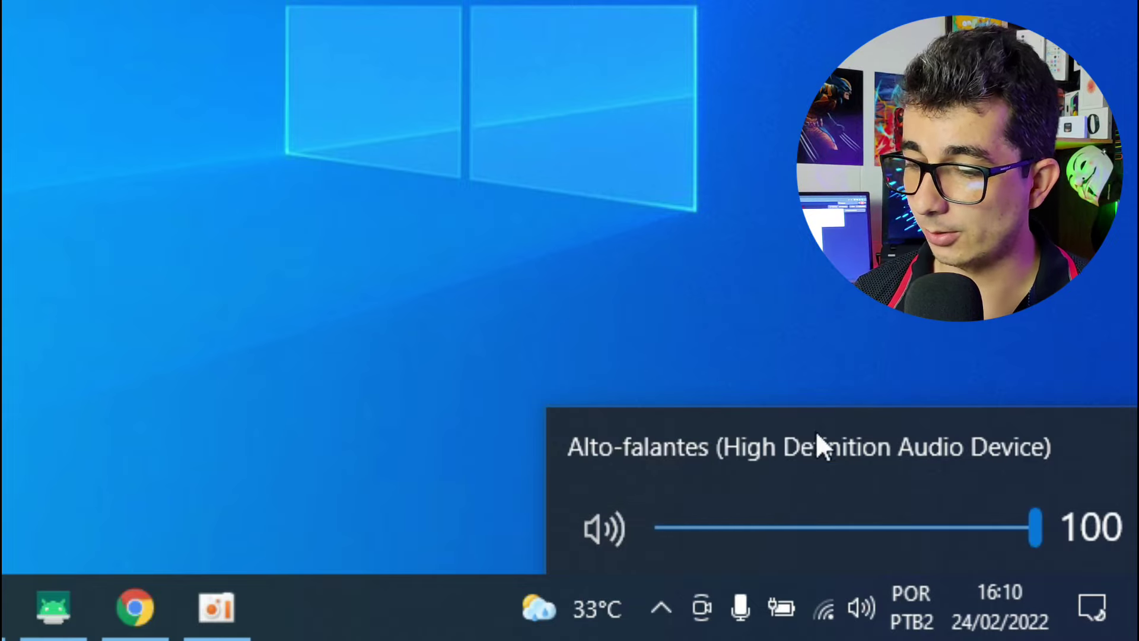
{"action": "left_click", "coordinate": [720, 303]}
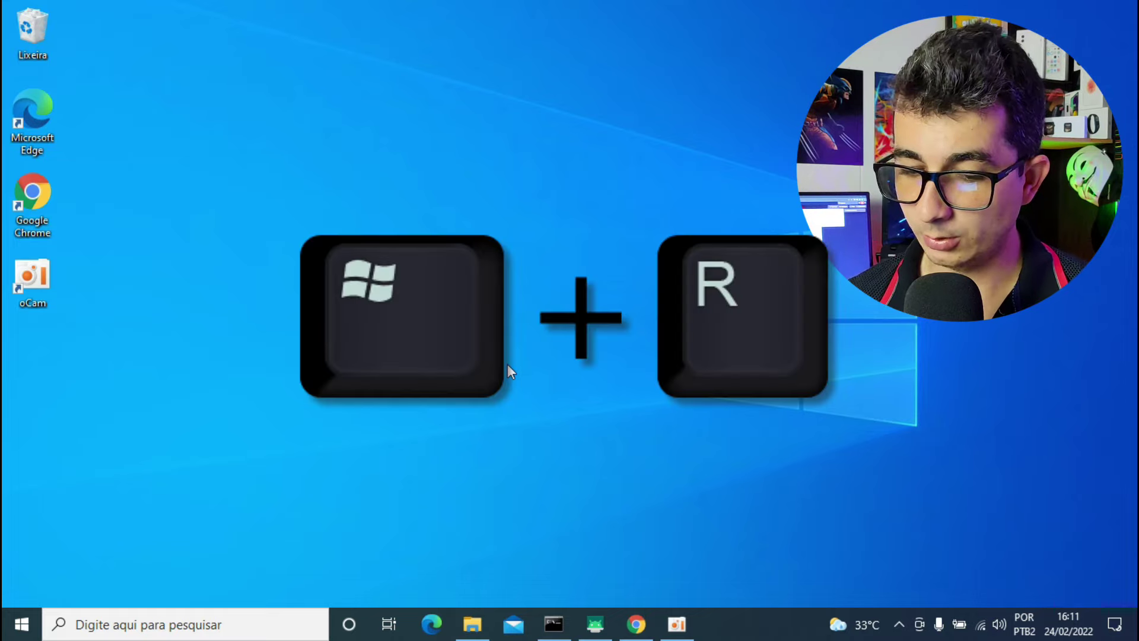
Step: Open the Windows services console by running services.msc
{"action": "key", "text": "super+r"}
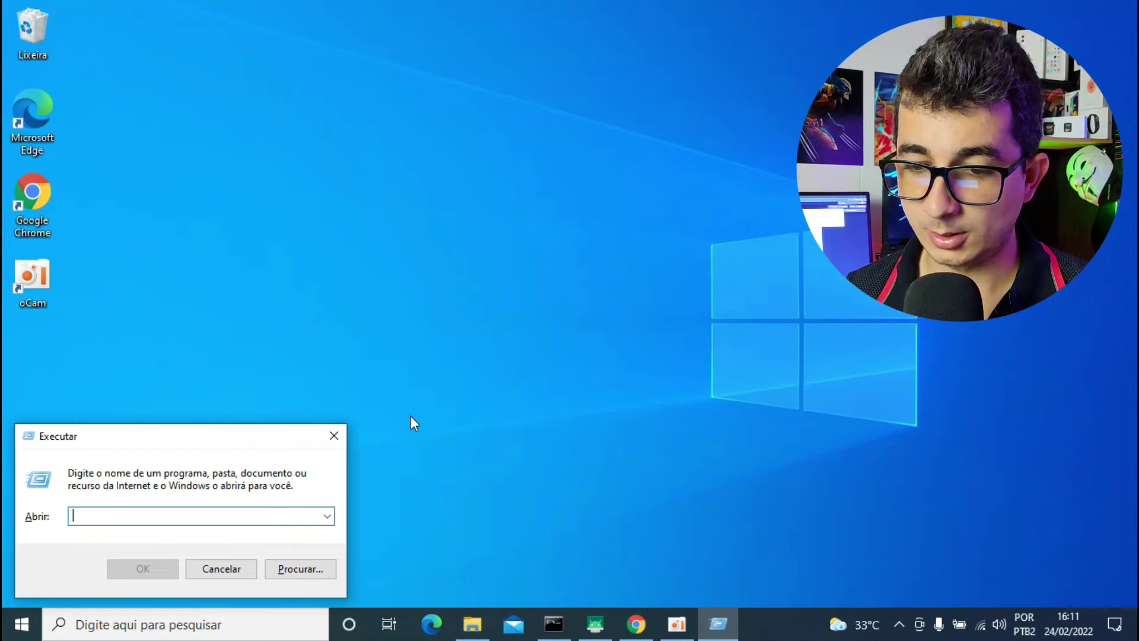
{"action": "left_click", "coordinate": [332, 436]}
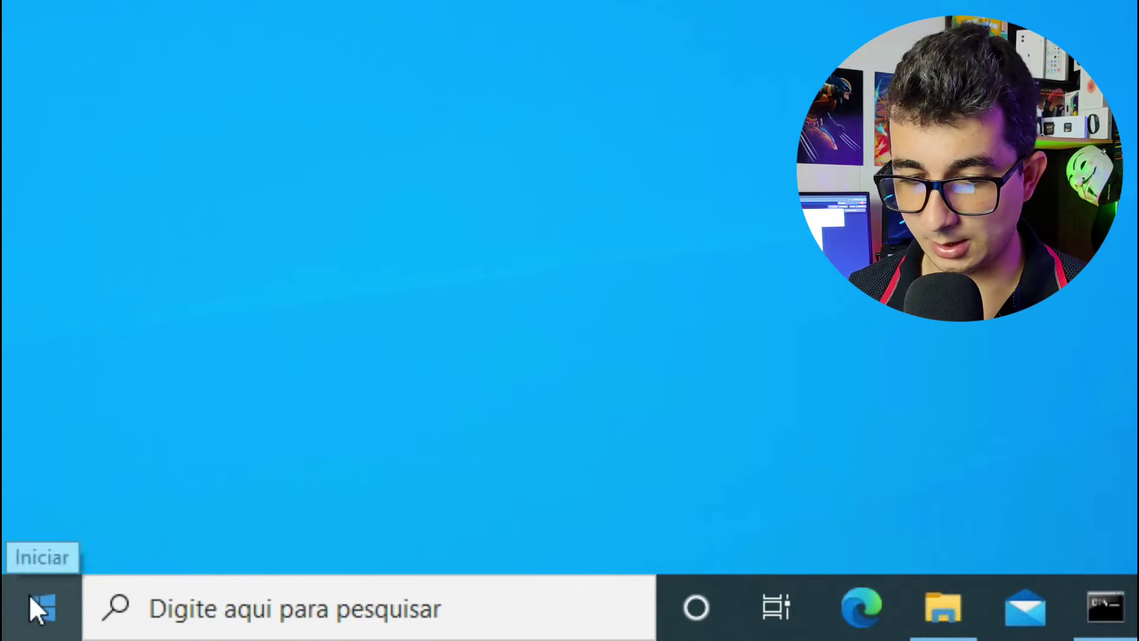
{"action": "right_click", "coordinate": [34, 594]}
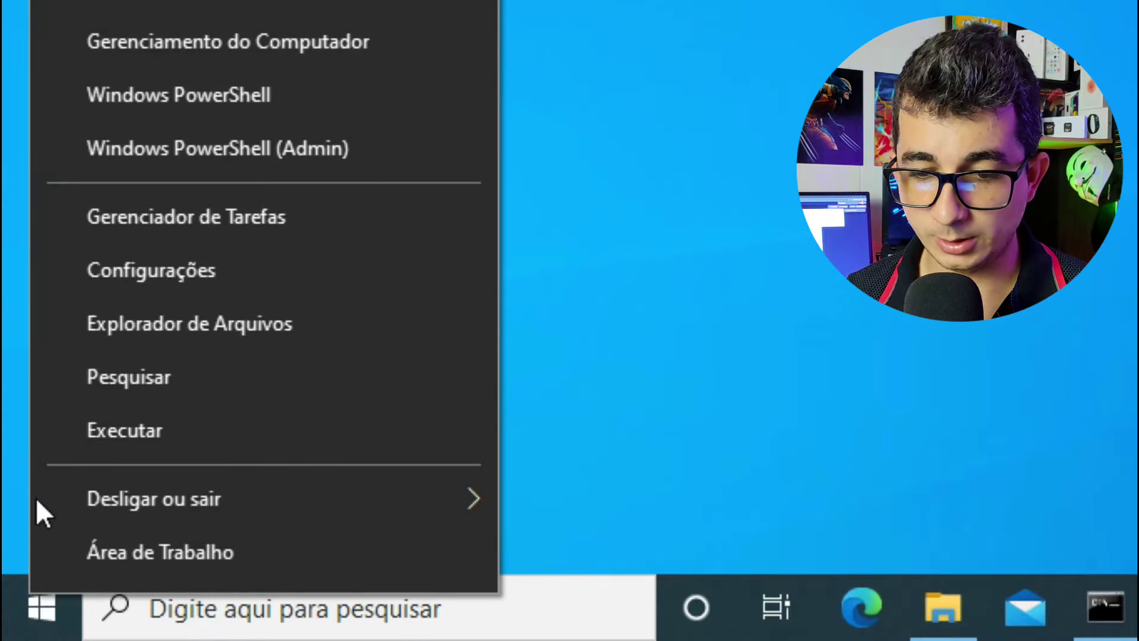
{"action": "left_click", "coordinate": [144, 426]}
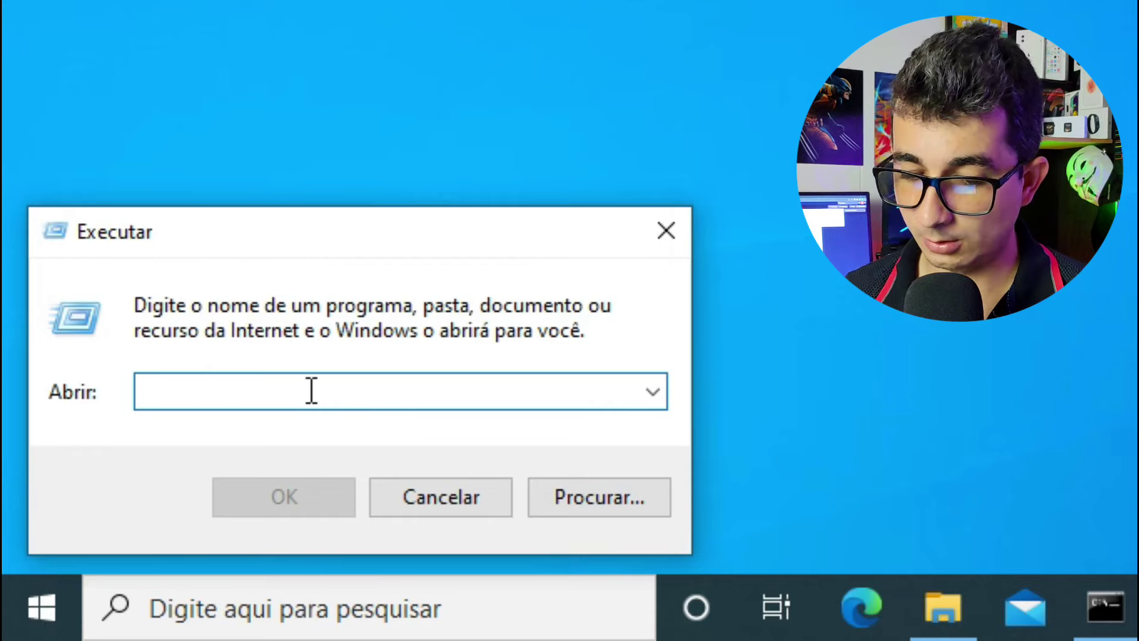
{"action": "type", "text": "services.msc"}
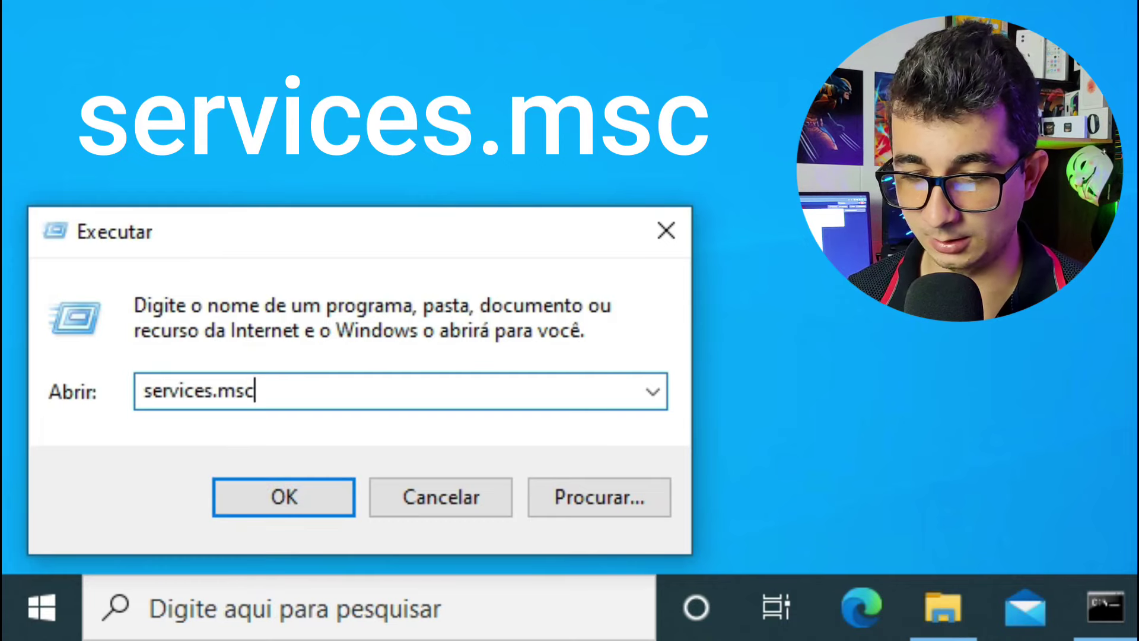
{"action": "key", "text": "Return"}
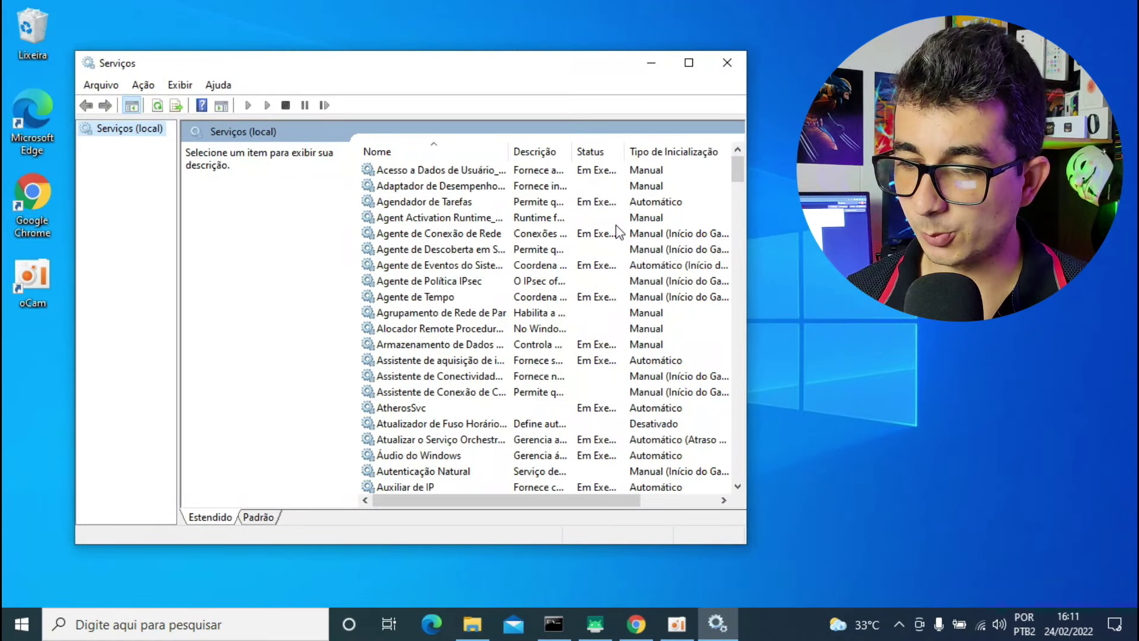
Step: Check the startup type and status of the Áudio do Windows service, and close the services console
{"action": "left_click_drag", "start_coordinate": [735, 169], "coordinate": [737, 184]}
{"action": "left_click", "coordinate": [418, 296]}
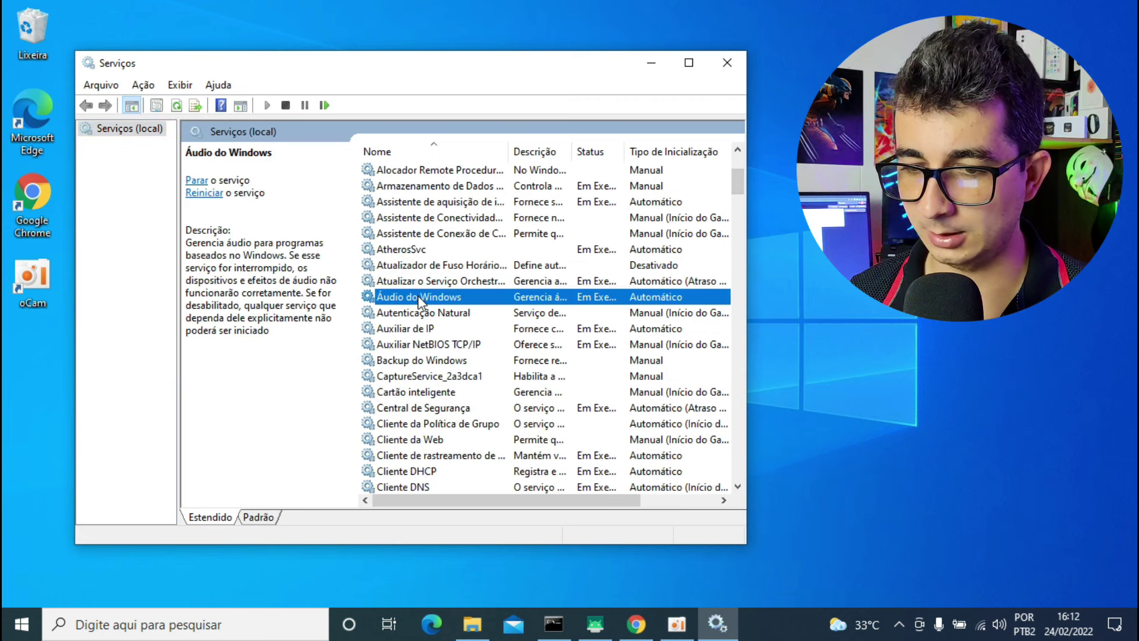
{"action": "double_click", "coordinate": [417, 296]}
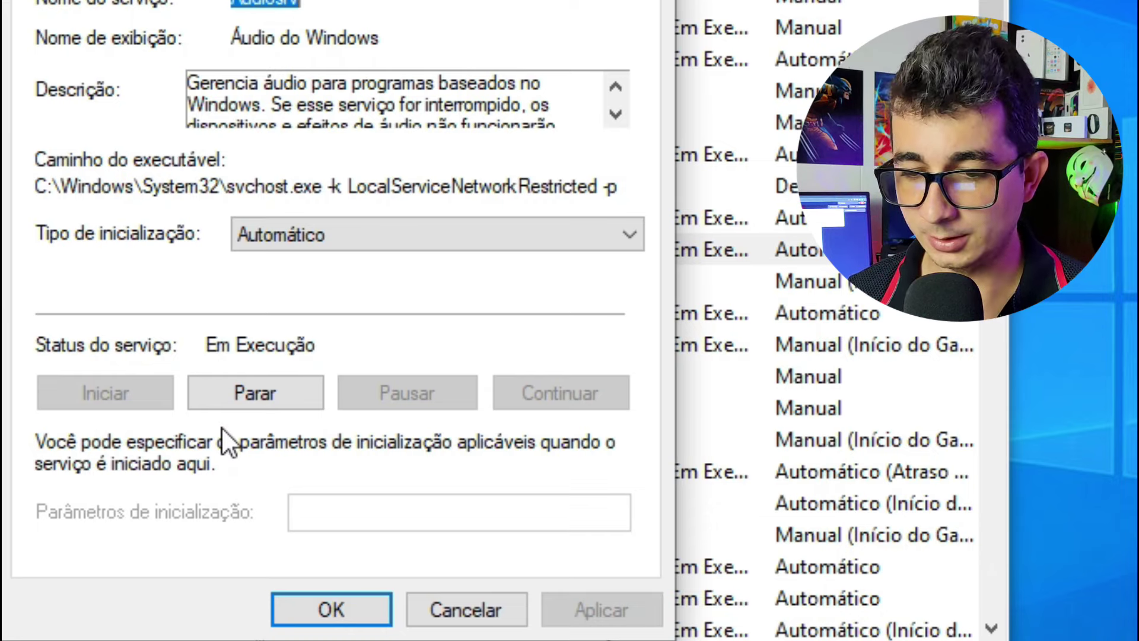
{"action": "left_click", "coordinate": [316, 605]}
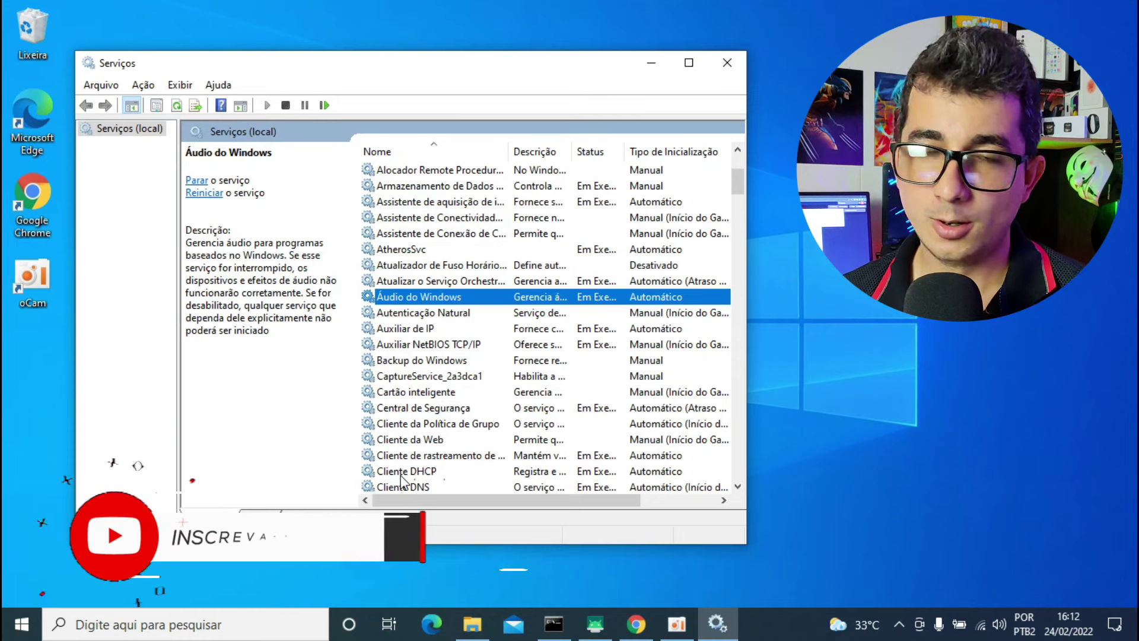
{"action": "key", "text": "alt+F4"}
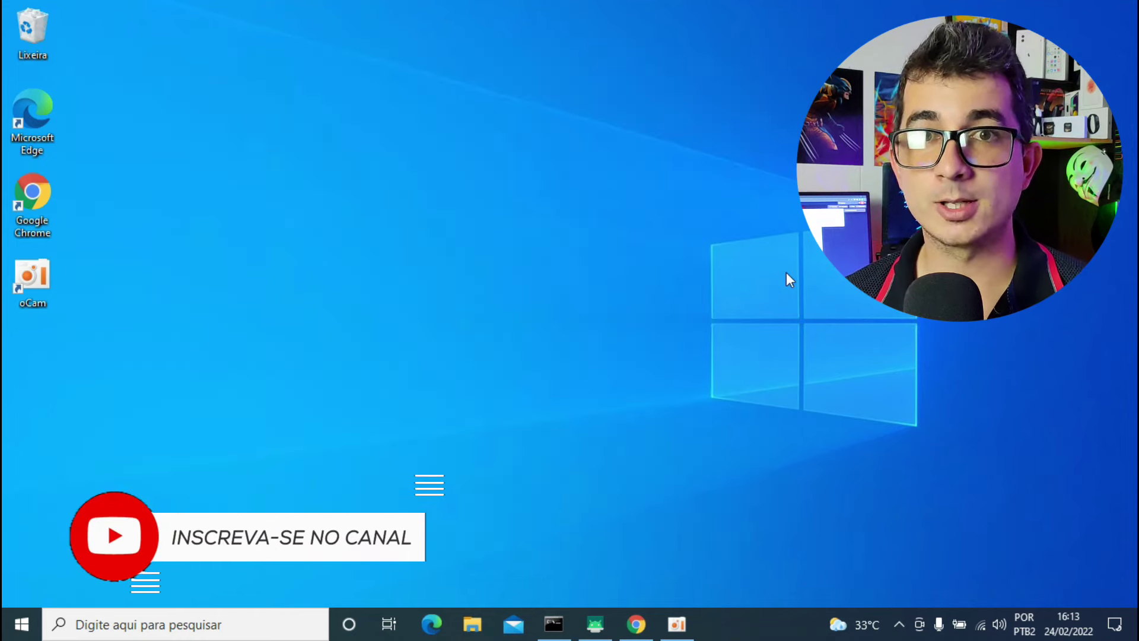
Step: Open the Device Manager in this computer's management console and expand the sound, video and game controllers
{"action": "left_click", "coordinate": [472, 624]}
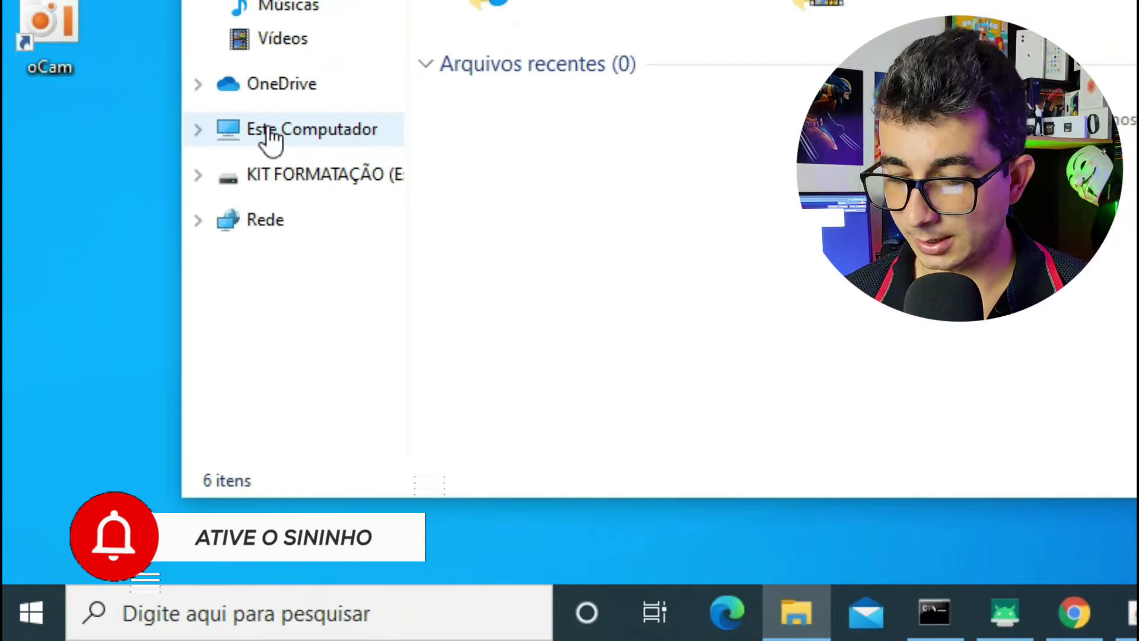
{"action": "right_click", "coordinate": [267, 135]}
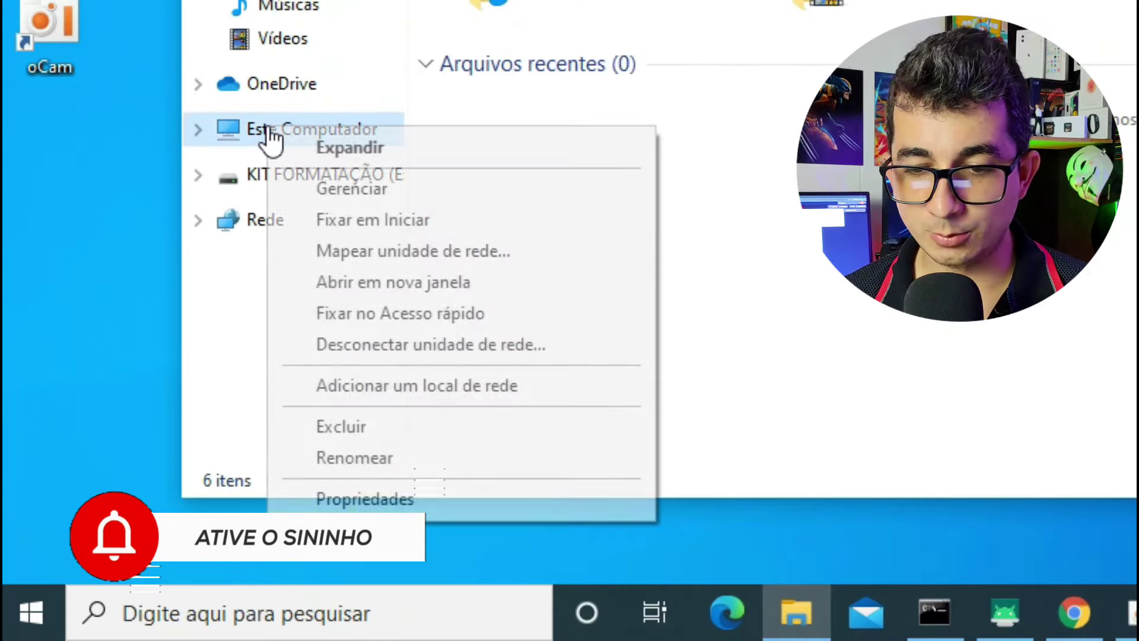
{"action": "left_click", "coordinate": [348, 191]}
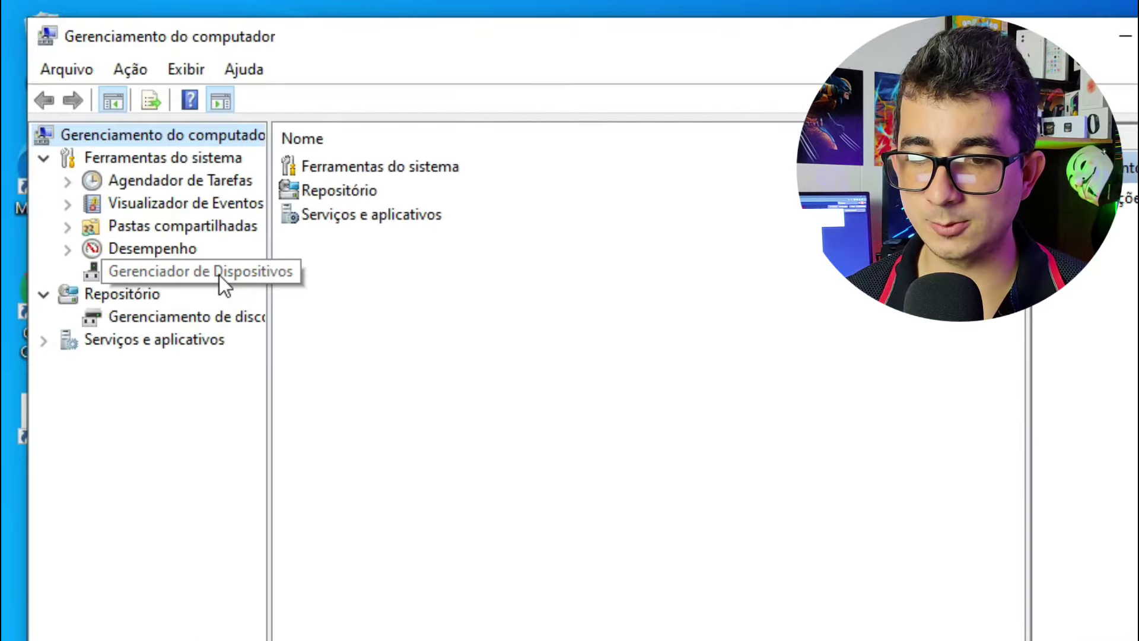
{"action": "left_click", "coordinate": [219, 276]}
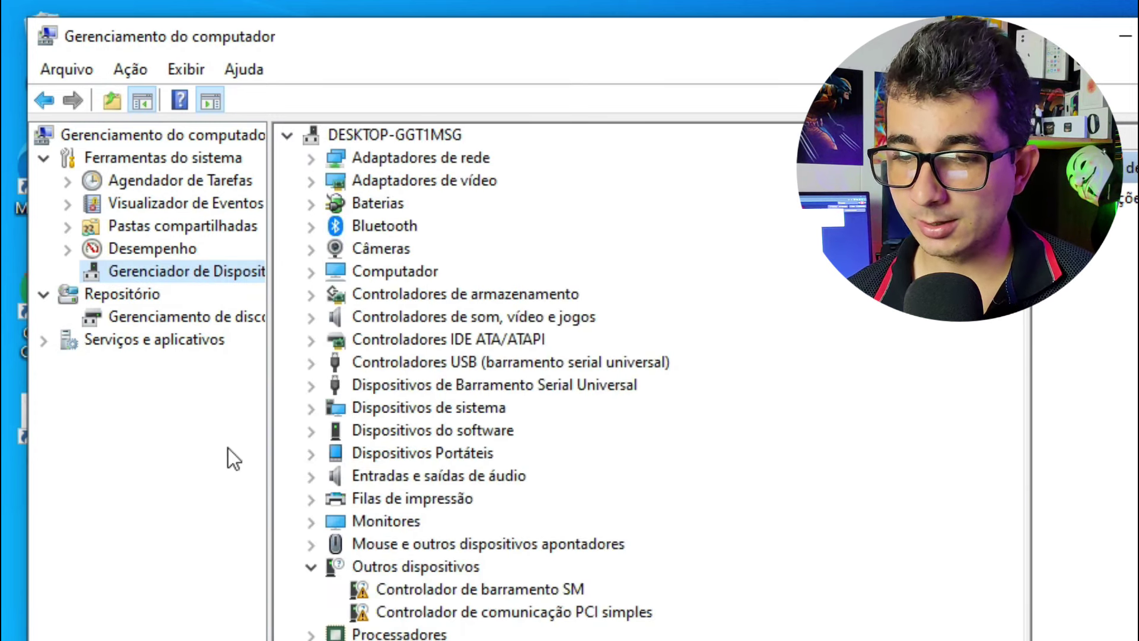
{"action": "left_click", "coordinate": [311, 318]}
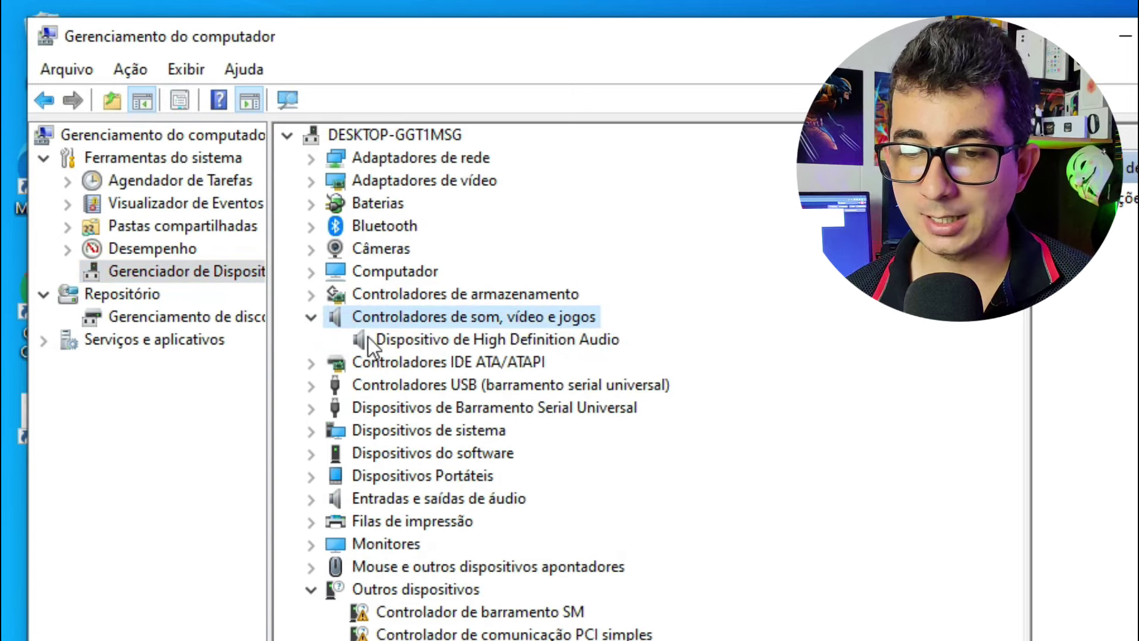
Step: Disable the Dispositivo de High Definition Audio without restarting the computer, and re-enable it
{"action": "left_click", "coordinate": [424, 341]}
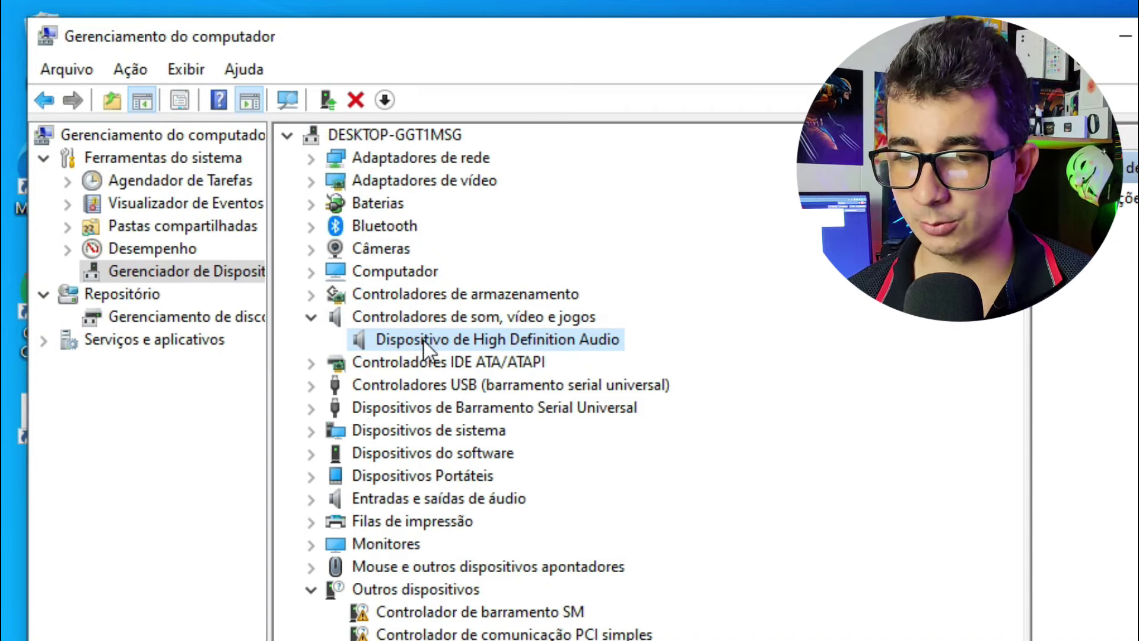
{"action": "right_click", "coordinate": [424, 341]}
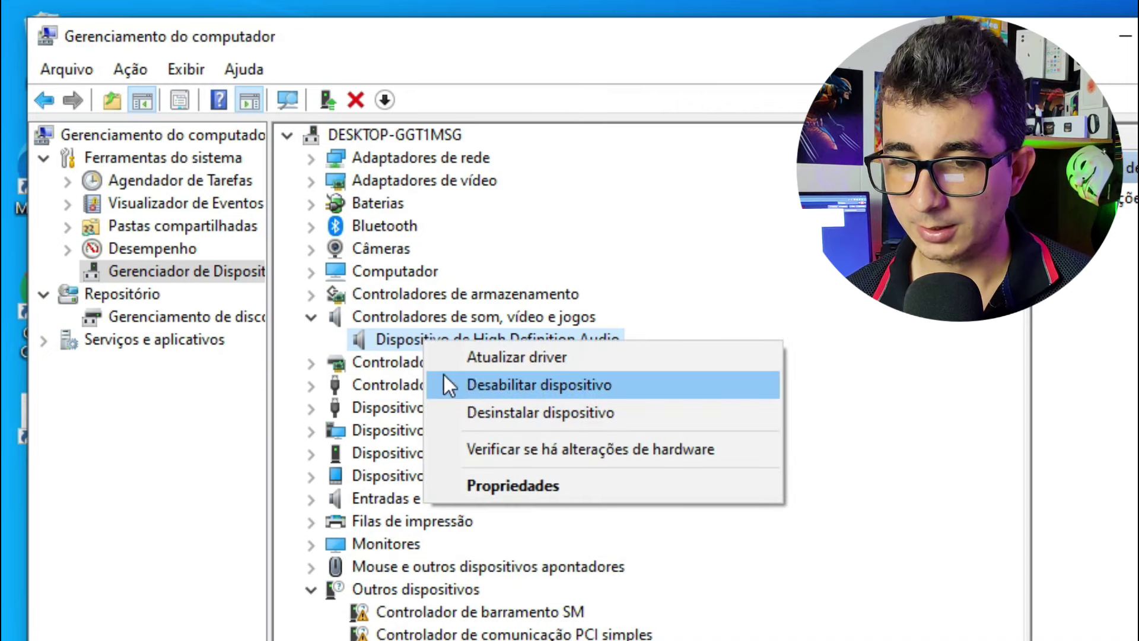
{"action": "left_click", "coordinate": [538, 386]}
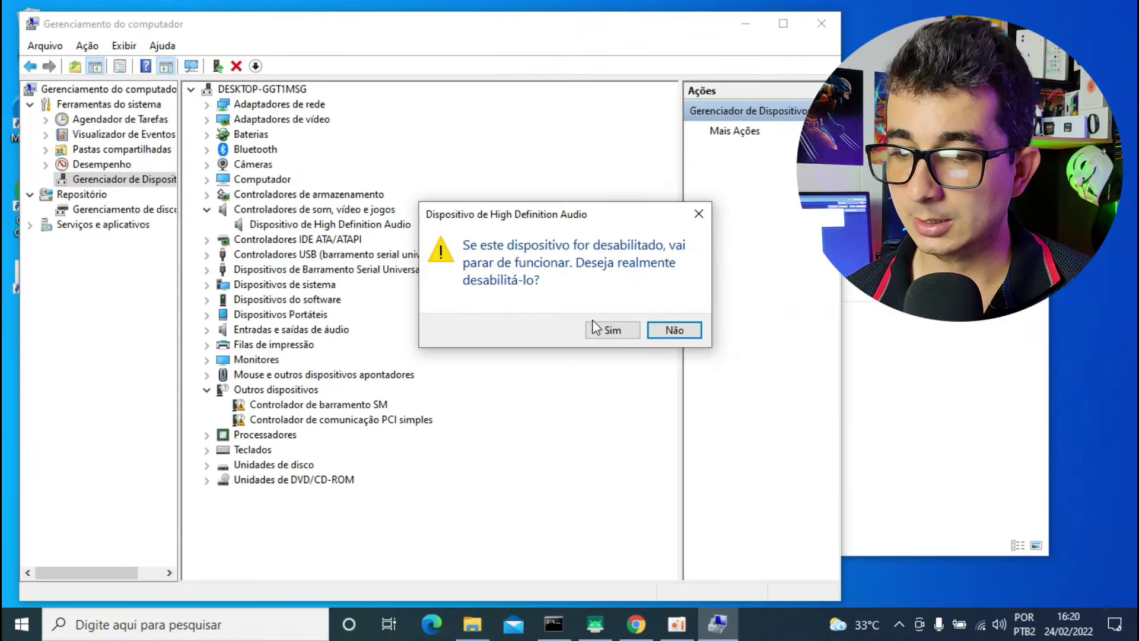
{"action": "left_click", "coordinate": [596, 328]}
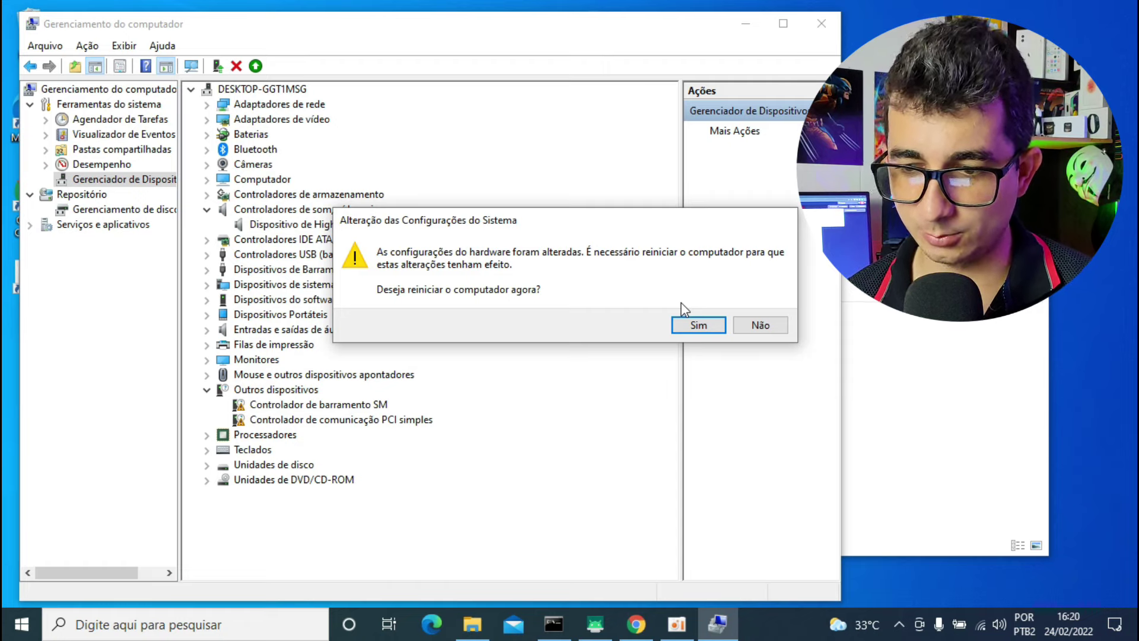
{"action": "left_click", "coordinate": [751, 326]}
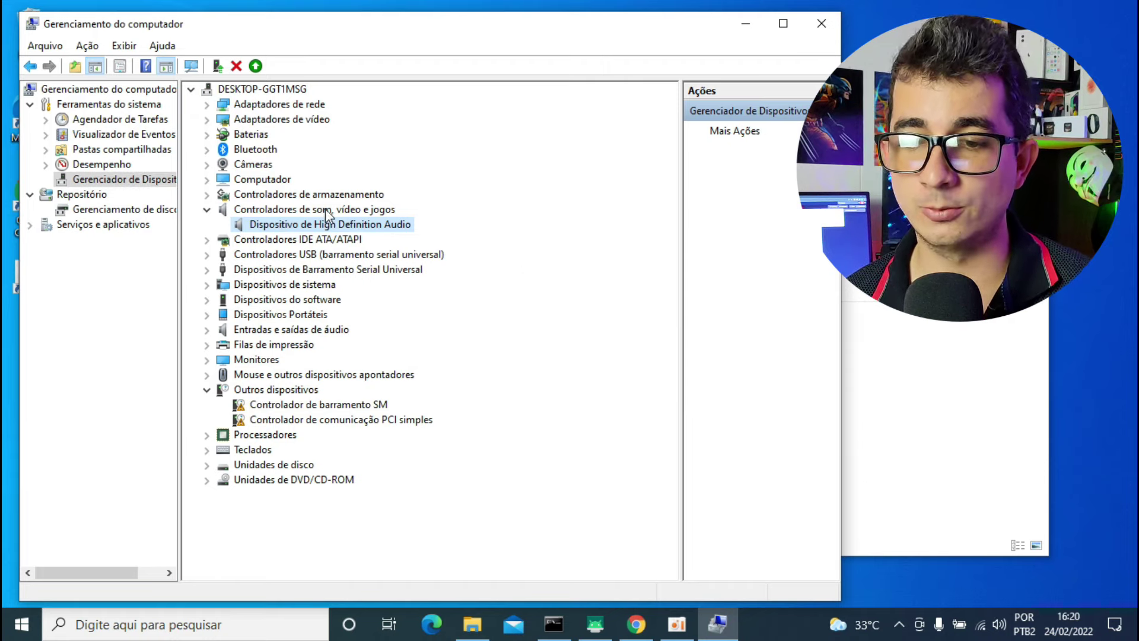
{"action": "right_click", "coordinate": [278, 233]}
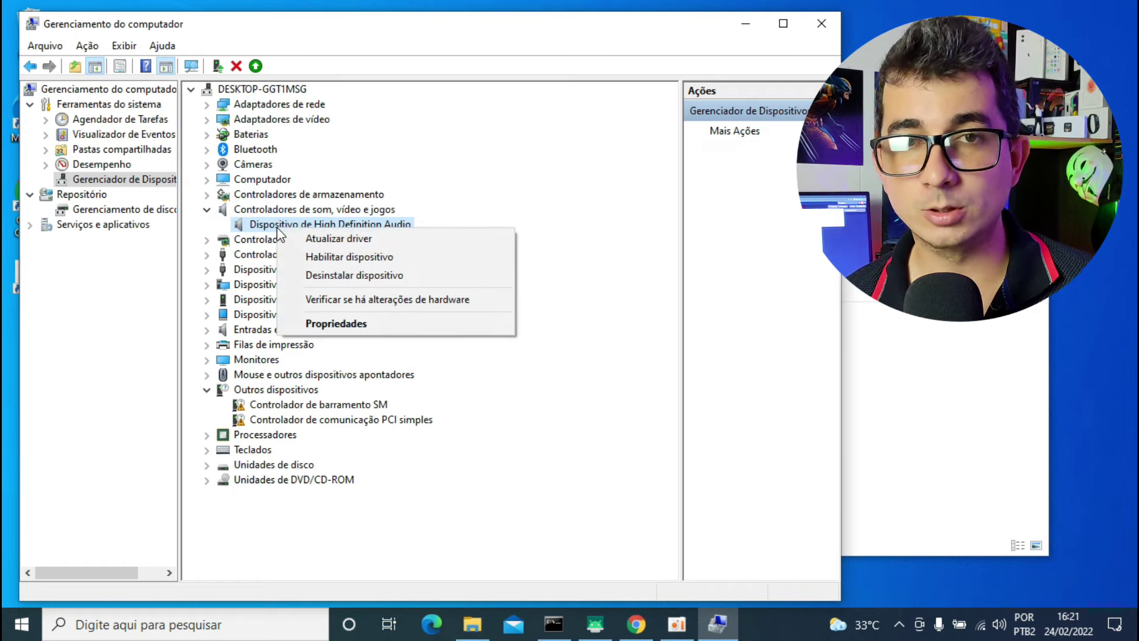
{"action": "left_click", "coordinate": [336, 257]}
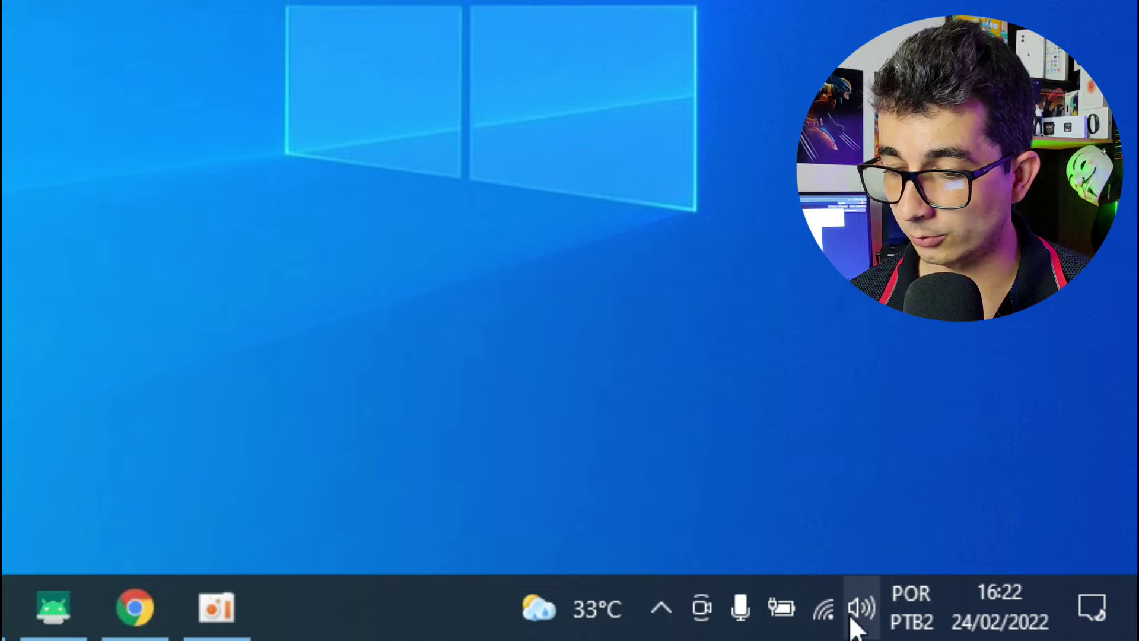
Step: Open the Windows sound settings and check which output devices can be chosen
{"action": "right_click", "coordinate": [856, 626]}
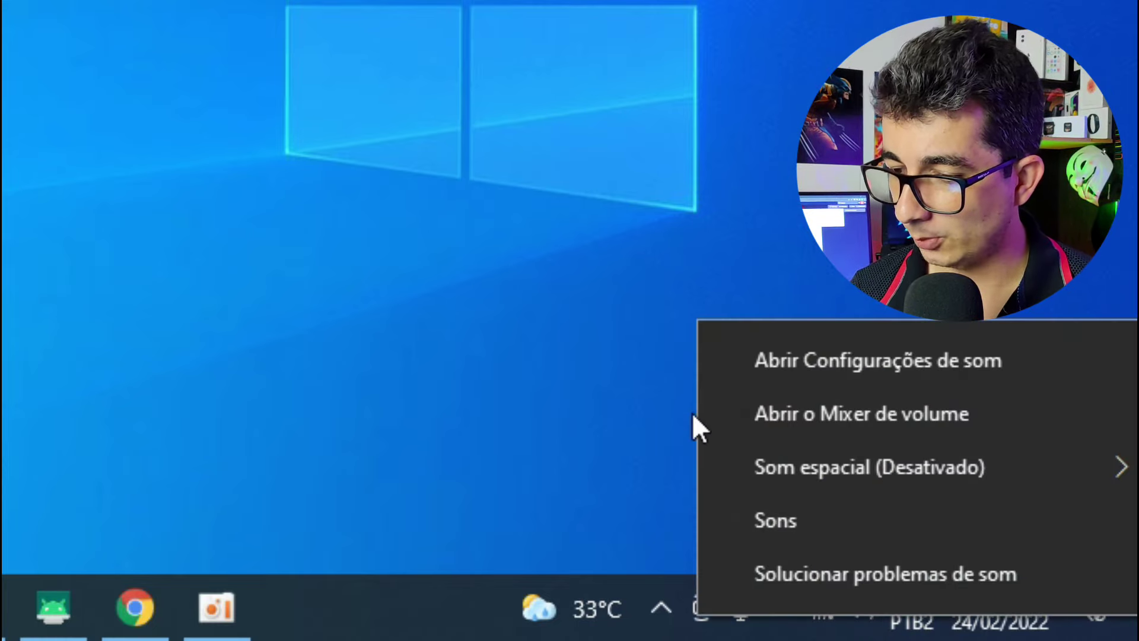
{"action": "left_click", "coordinate": [848, 363]}
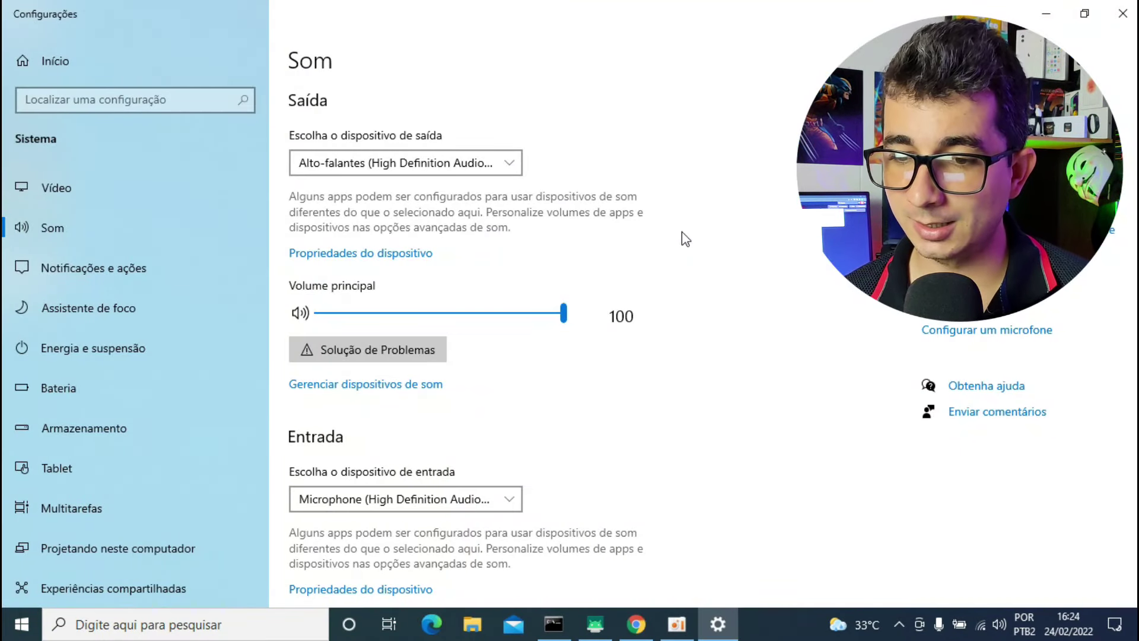
{"action": "left_click", "coordinate": [423, 158]}
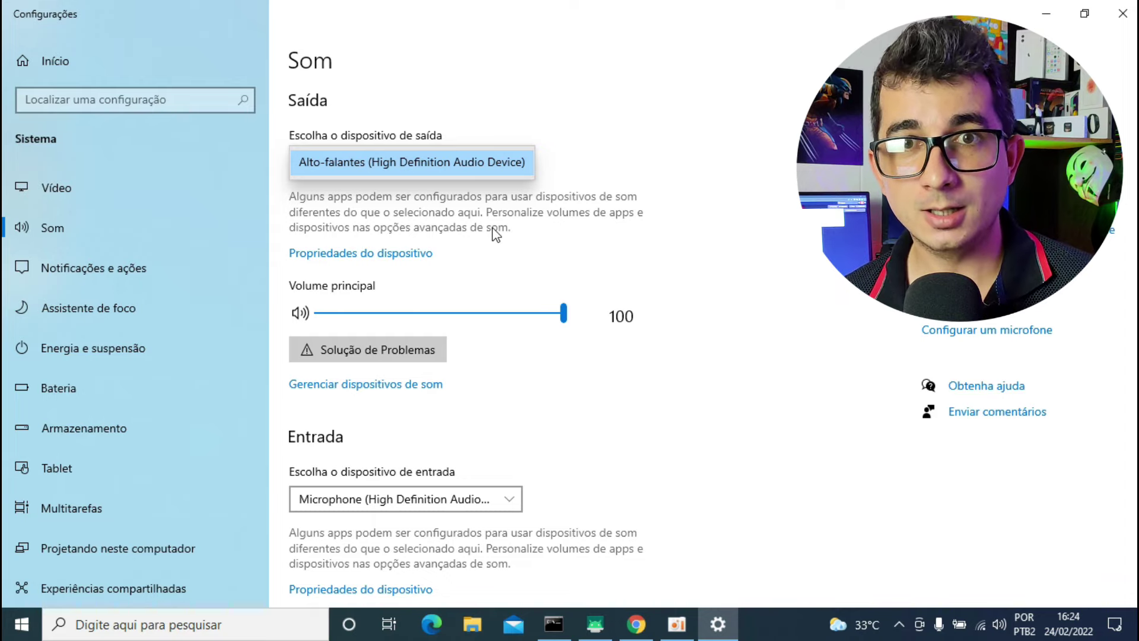
{"action": "key", "text": "Escape"}
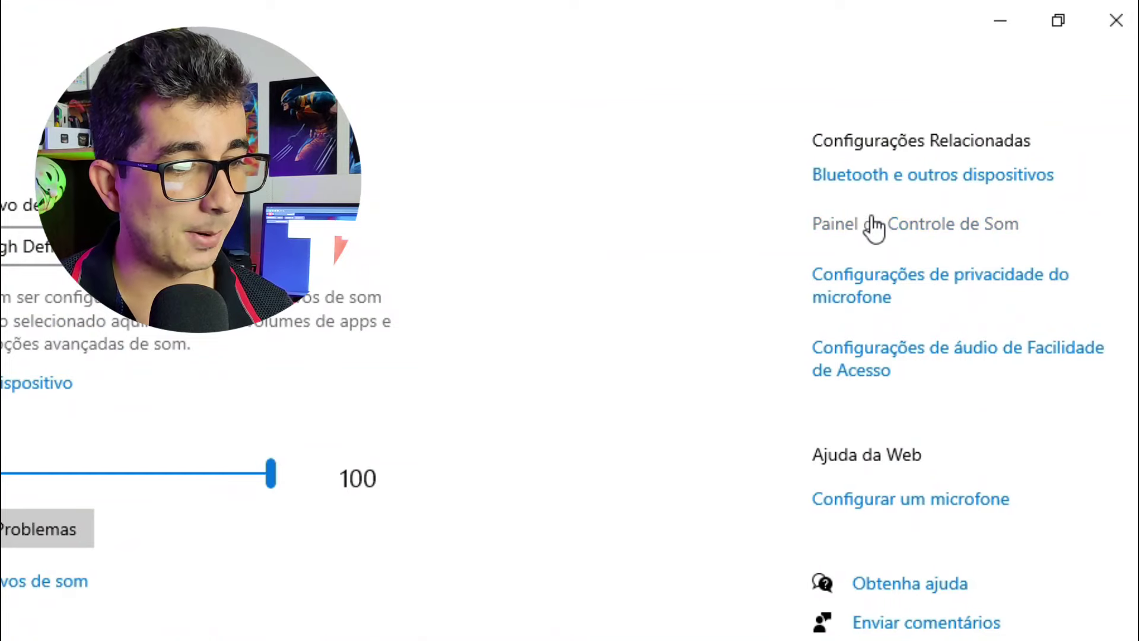
Step: Disable all enhancements in the properties of the Alto-falantes playback device and preview the sound
{"action": "left_click", "coordinate": [902, 232]}
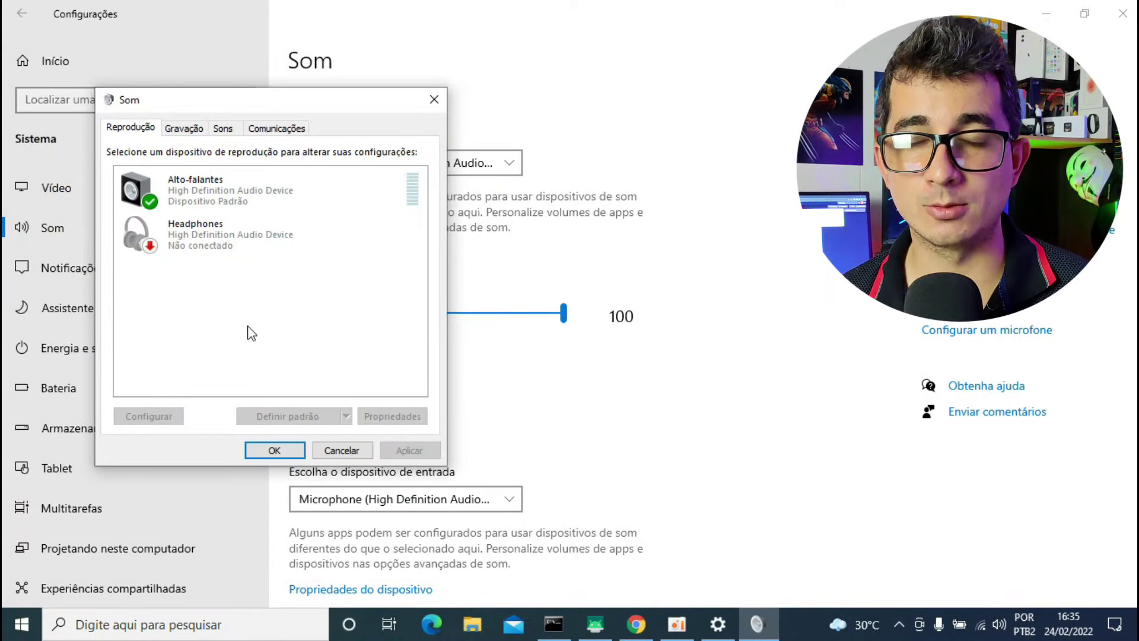
{"action": "right_click", "coordinate": [211, 188]}
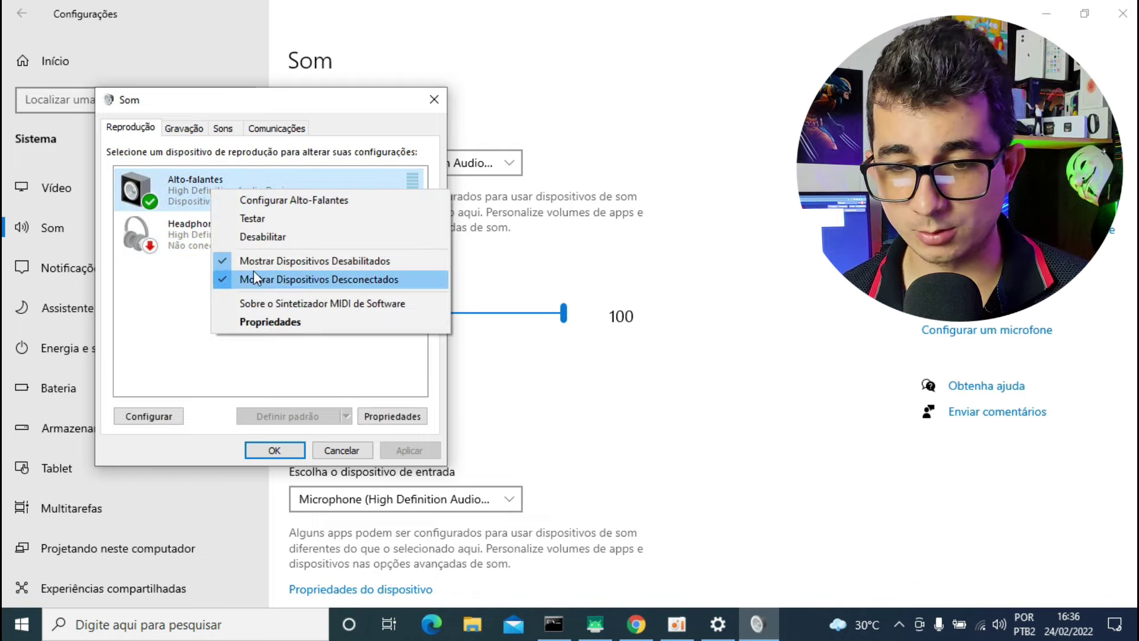
{"action": "left_click", "coordinate": [265, 323]}
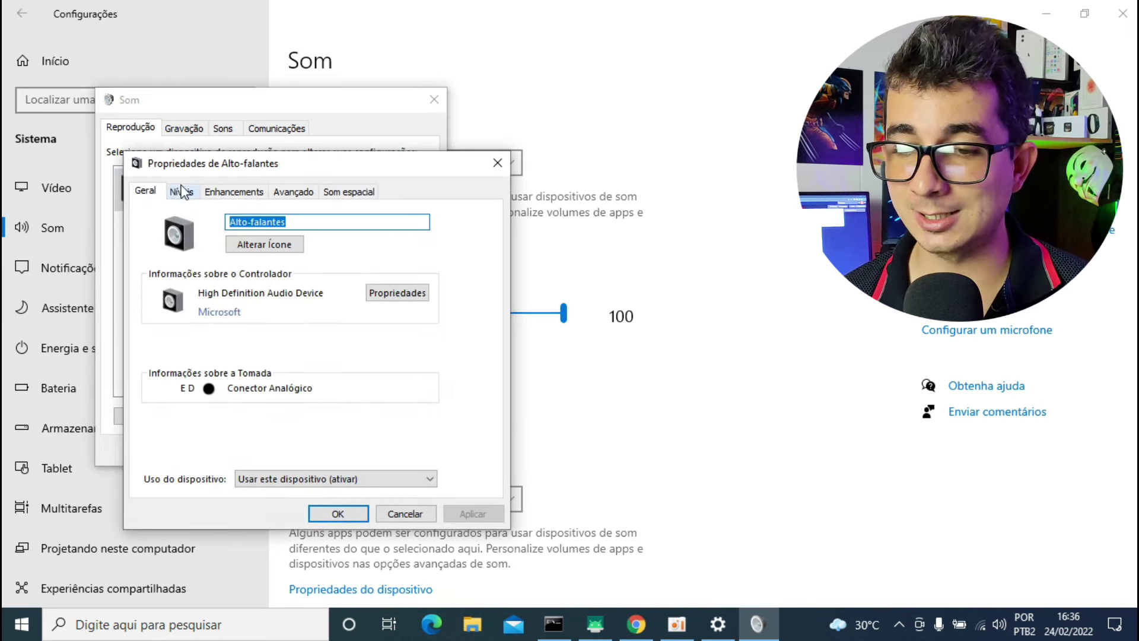
{"action": "left_click", "coordinate": [252, 197]}
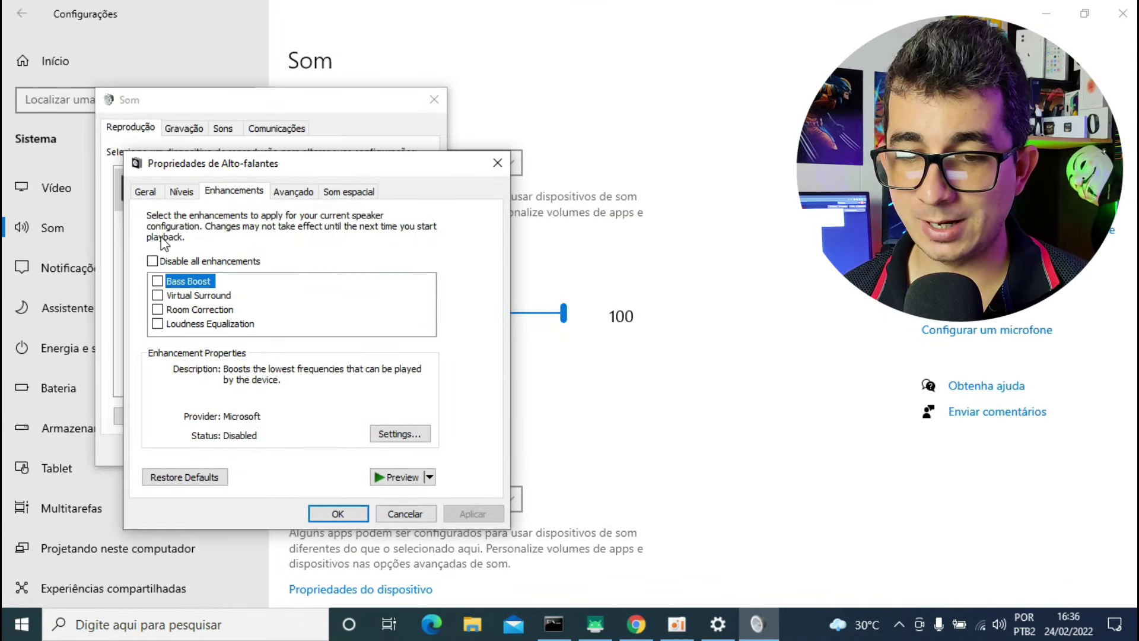
{"action": "left_click", "coordinate": [152, 263]}
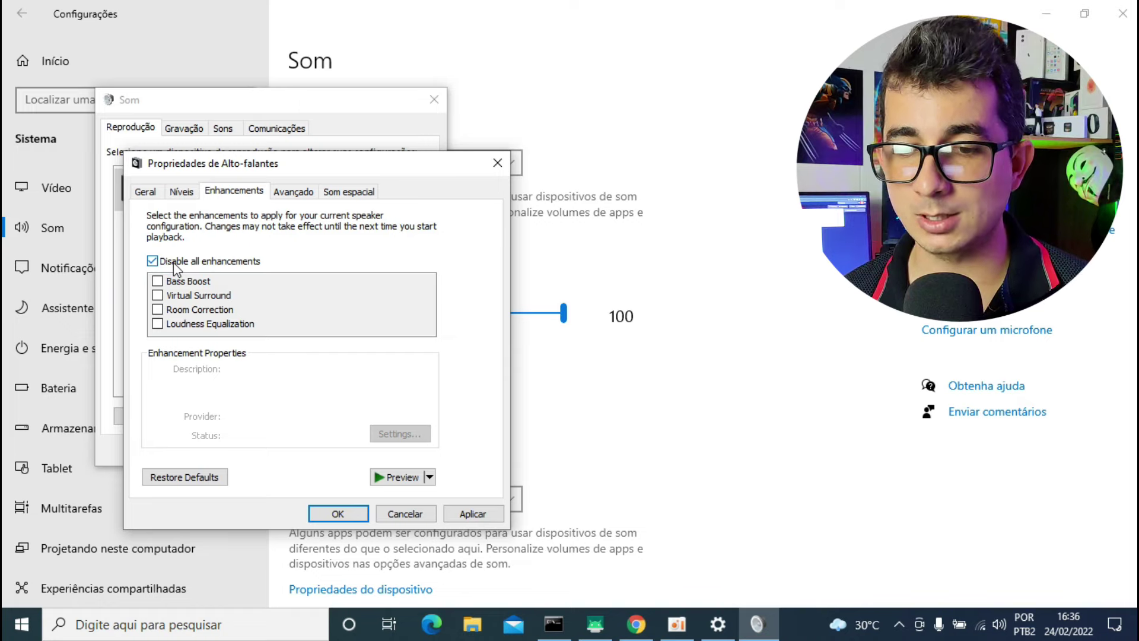
{"action": "left_click", "coordinate": [400, 481]}
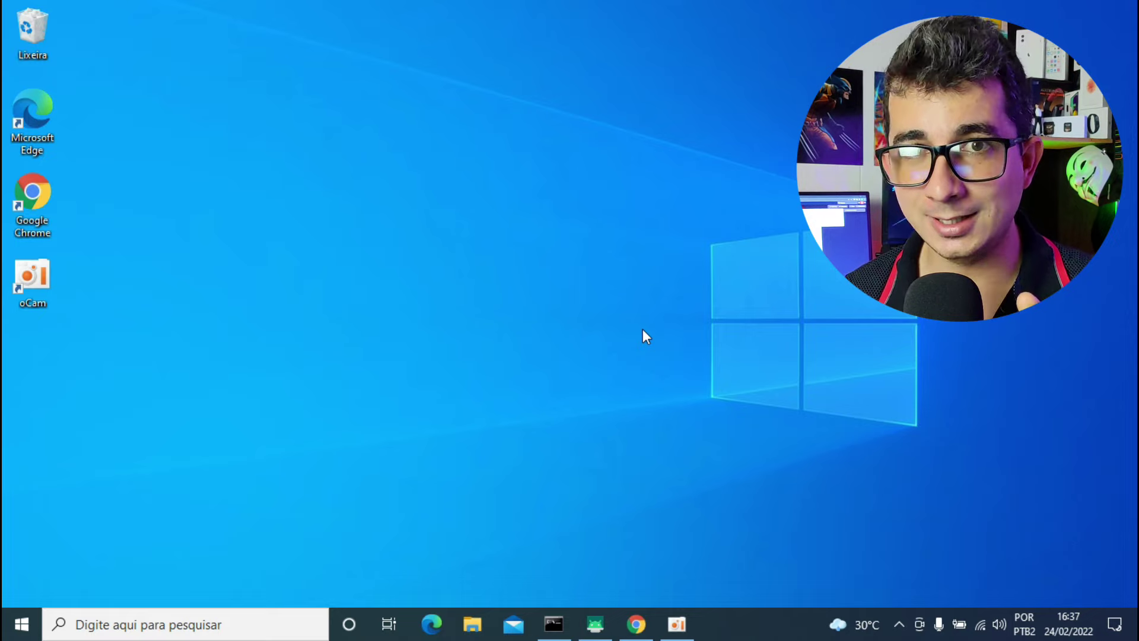
Step: Switch to Google Chrome, download the DriverHub installer from the open DriverHub article, and run it with the browser minimized
{"action": "left_click", "coordinate": [636, 623]}
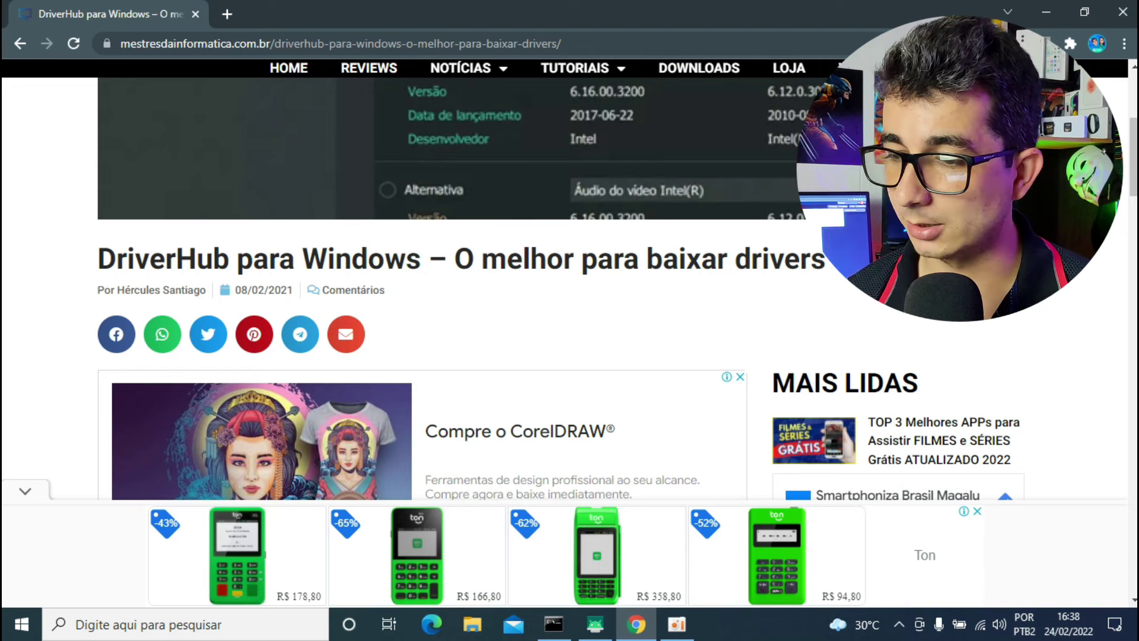
{"action": "scroll", "coordinate": [421, 296], "scroll_direction": "down", "scroll_amount": 8}
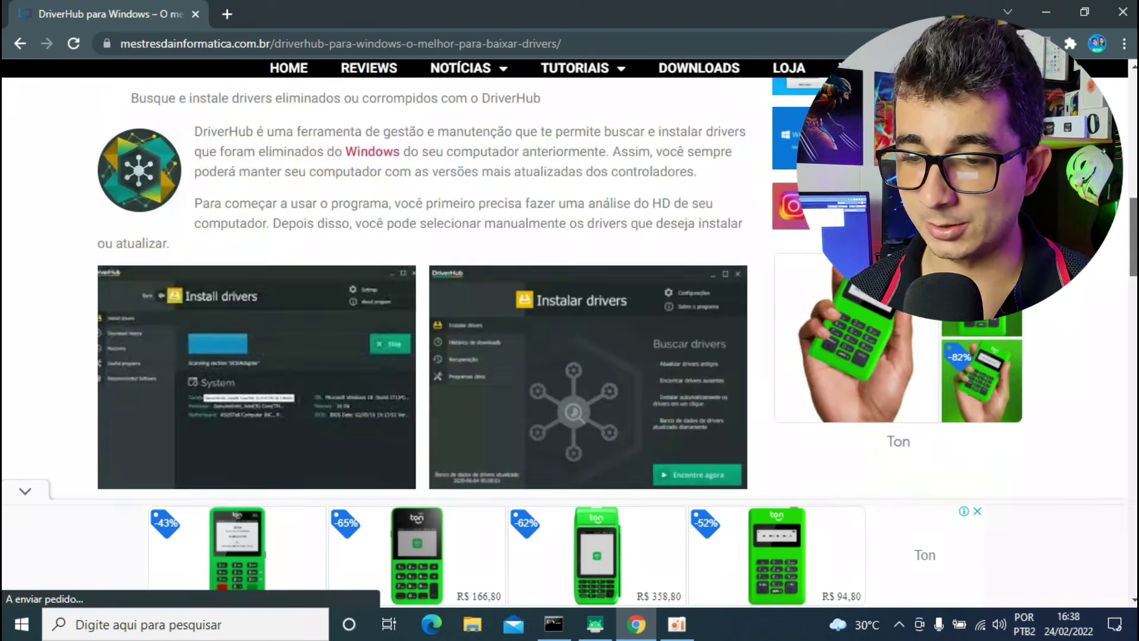
{"action": "scroll", "coordinate": [421, 286], "scroll_direction": "down", "scroll_amount": 12}
{"action": "scroll", "coordinate": [421, 285], "scroll_direction": "up", "scroll_amount": 4}
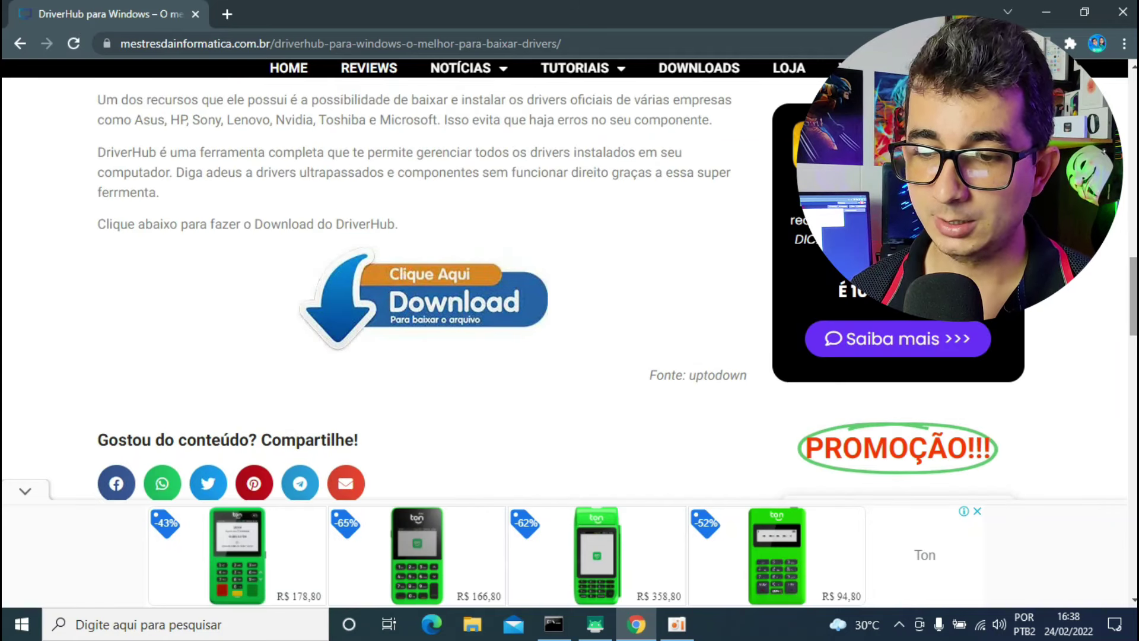
{"action": "left_click", "coordinate": [414, 294]}
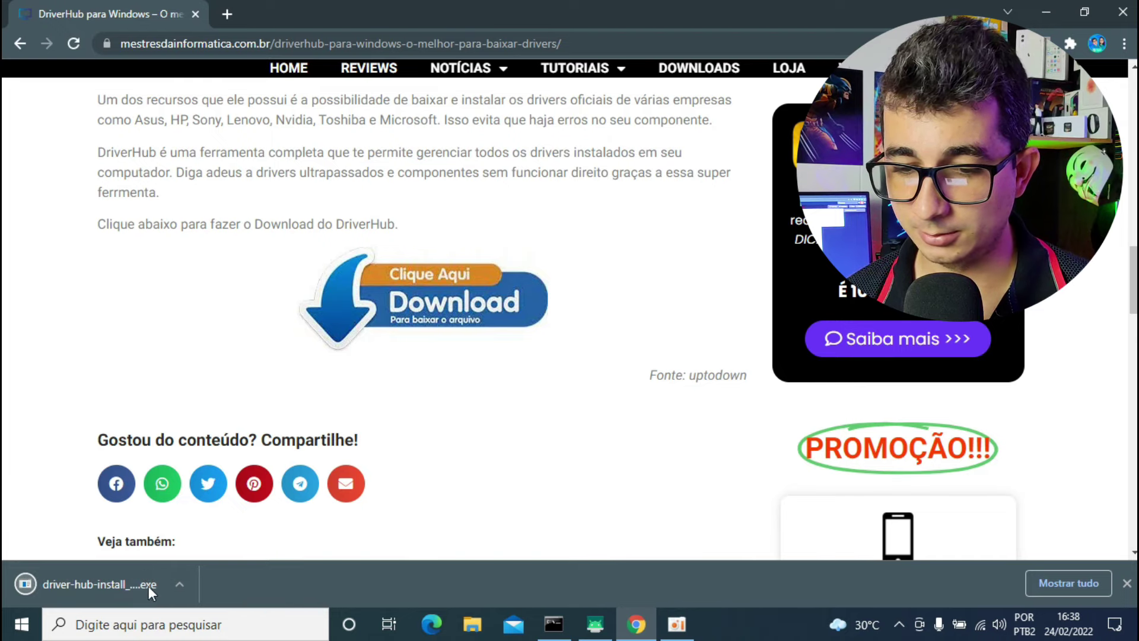
{"action": "left_click", "coordinate": [90, 588]}
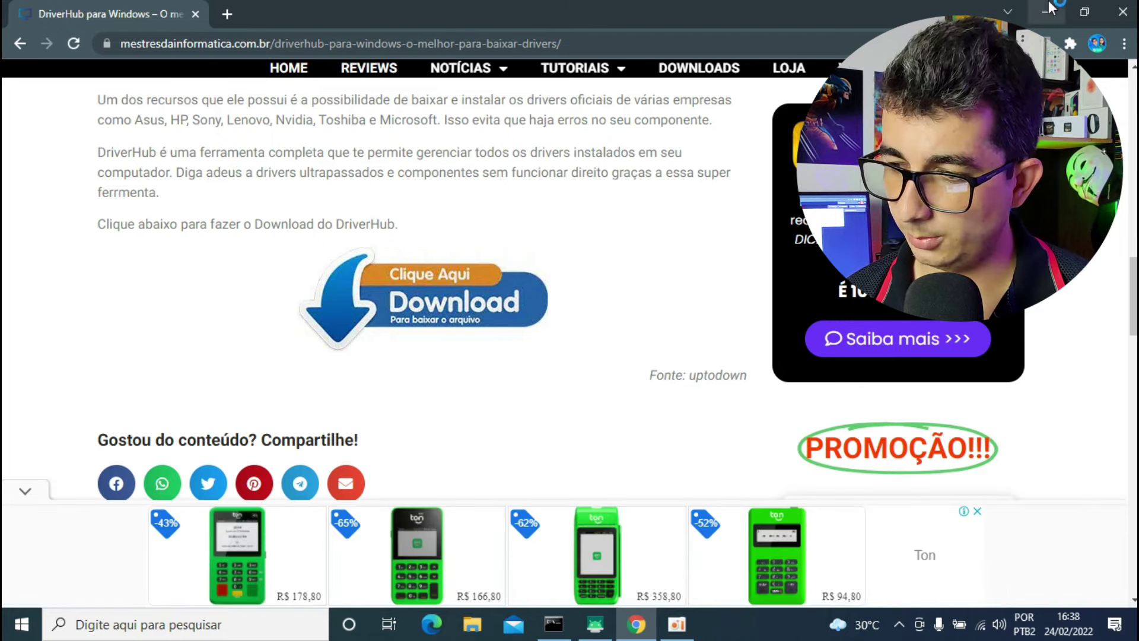
{"action": "left_click", "coordinate": [1050, 12]}
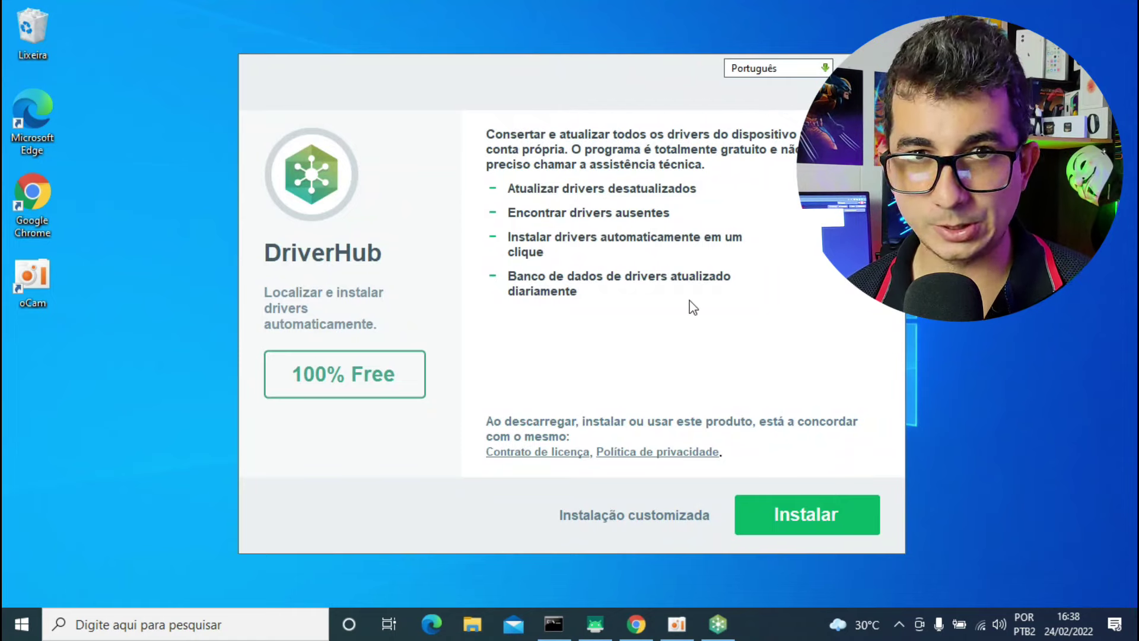
Step: Install DriverHub, declining the Avast, Opera, World of Warships/World of Tanks and MultiPassword offers, and launch the program
{"action": "left_click", "coordinate": [815, 532]}
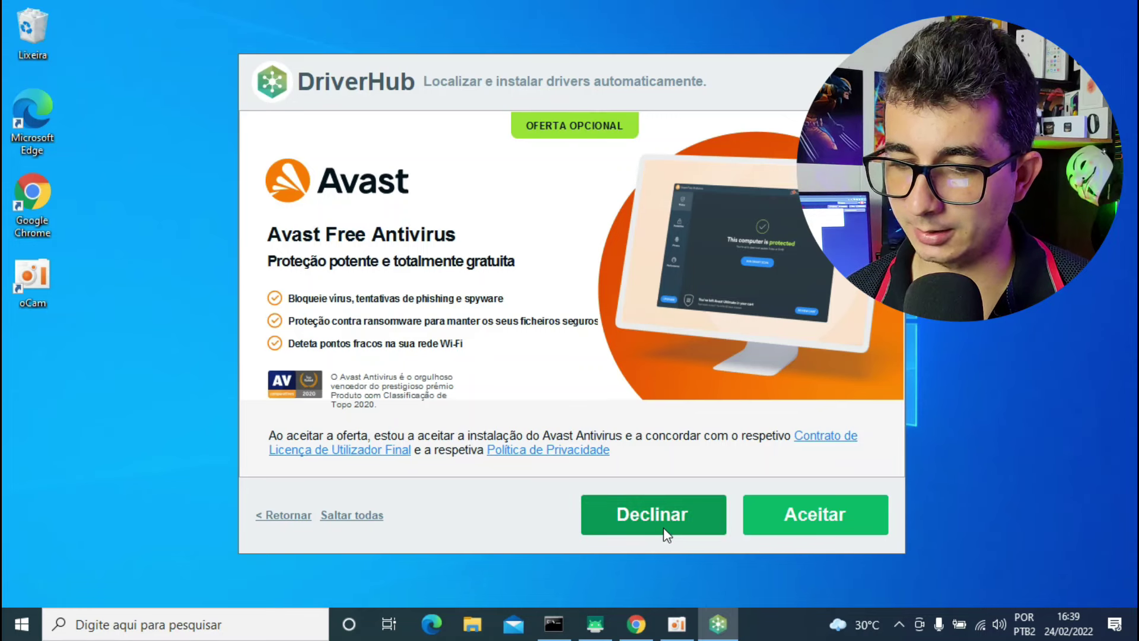
{"action": "left_click", "coordinate": [663, 528]}
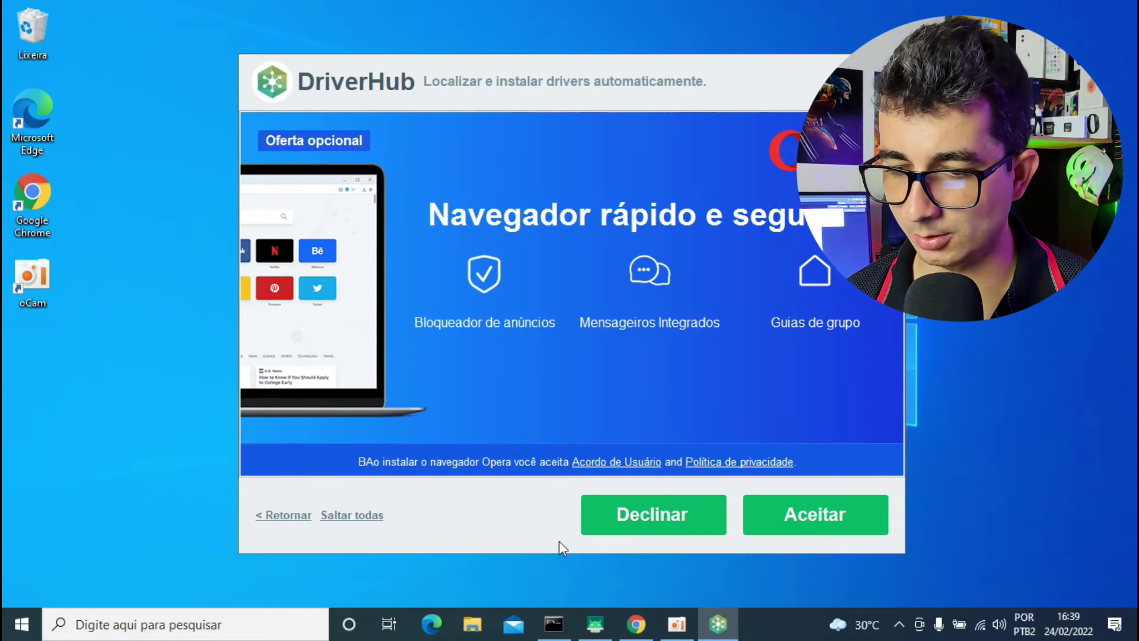
{"action": "left_click", "coordinate": [665, 519]}
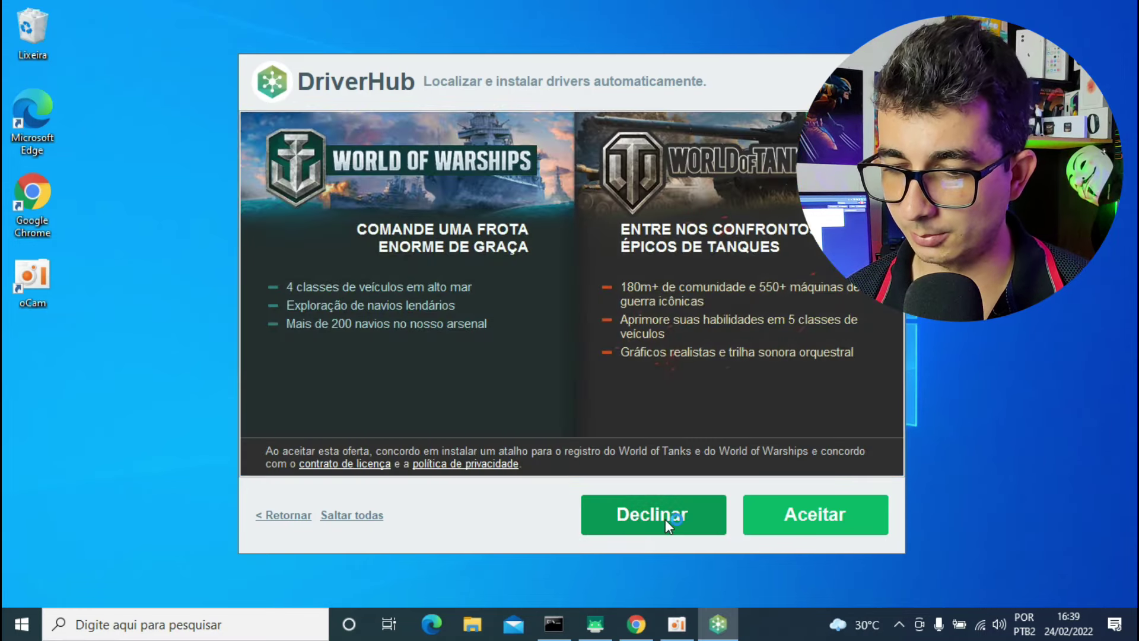
{"action": "left_click", "coordinate": [665, 518]}
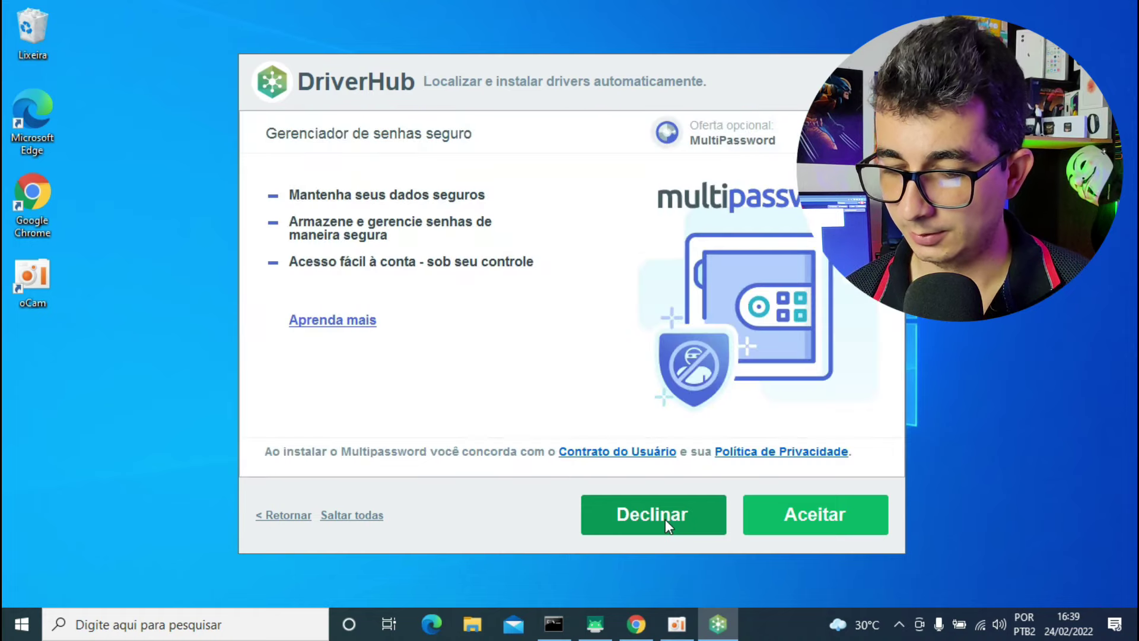
{"action": "left_click", "coordinate": [664, 518]}
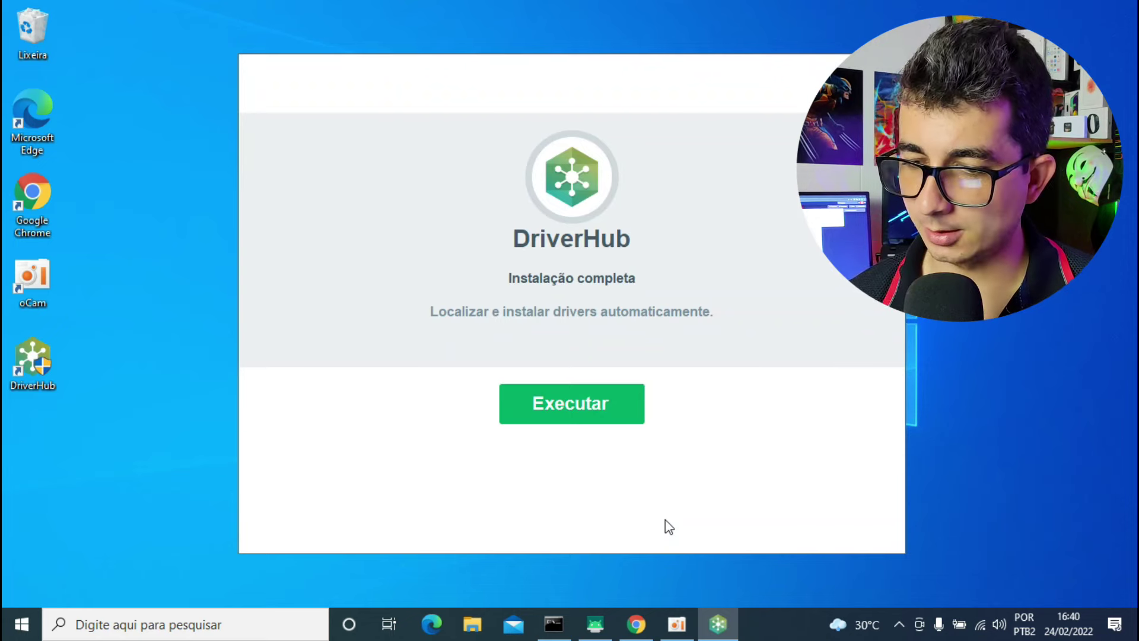
{"action": "left_click", "coordinate": [563, 393]}
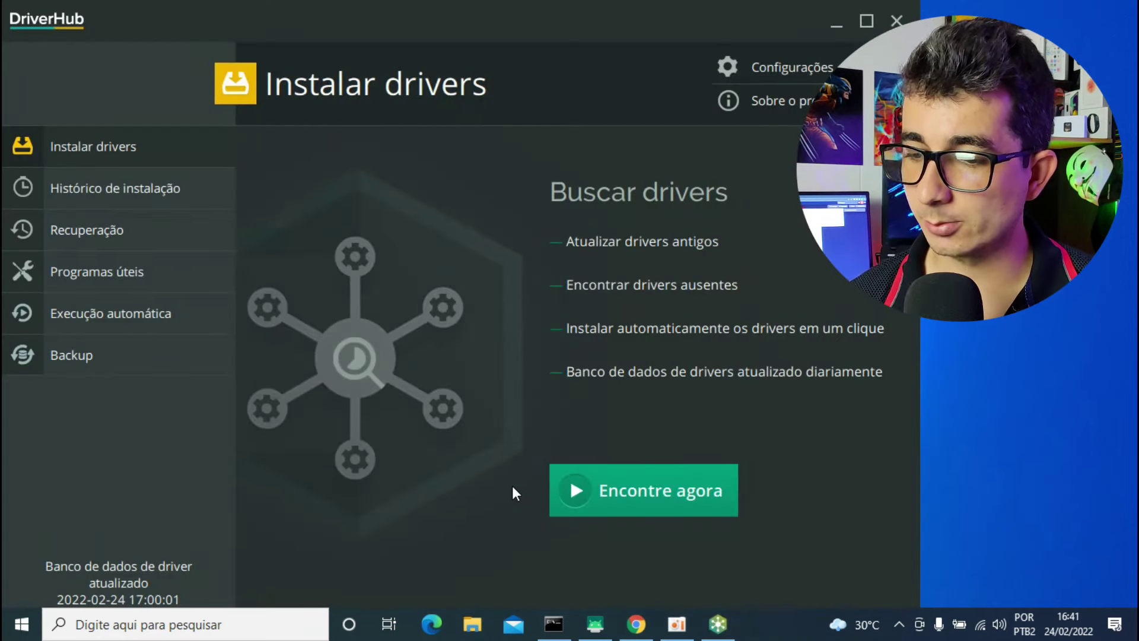
Step: Scan the computer for driver updates and deselect all found drivers in advanced mode (Modo avançado)
{"action": "left_click", "coordinate": [685, 488]}
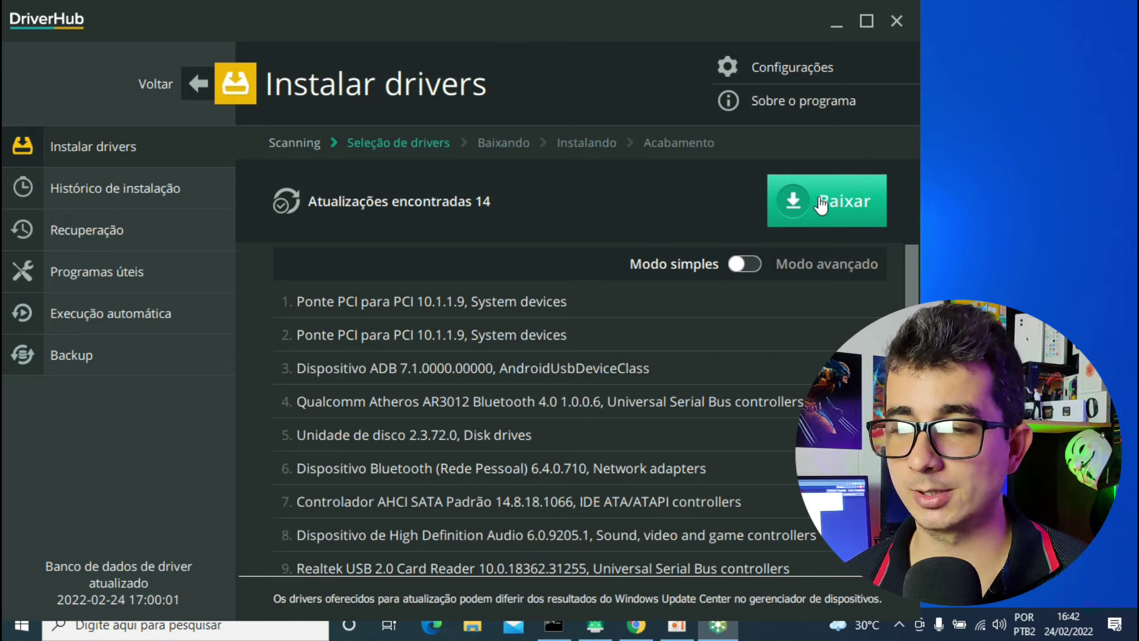
{"action": "left_click", "coordinate": [742, 262]}
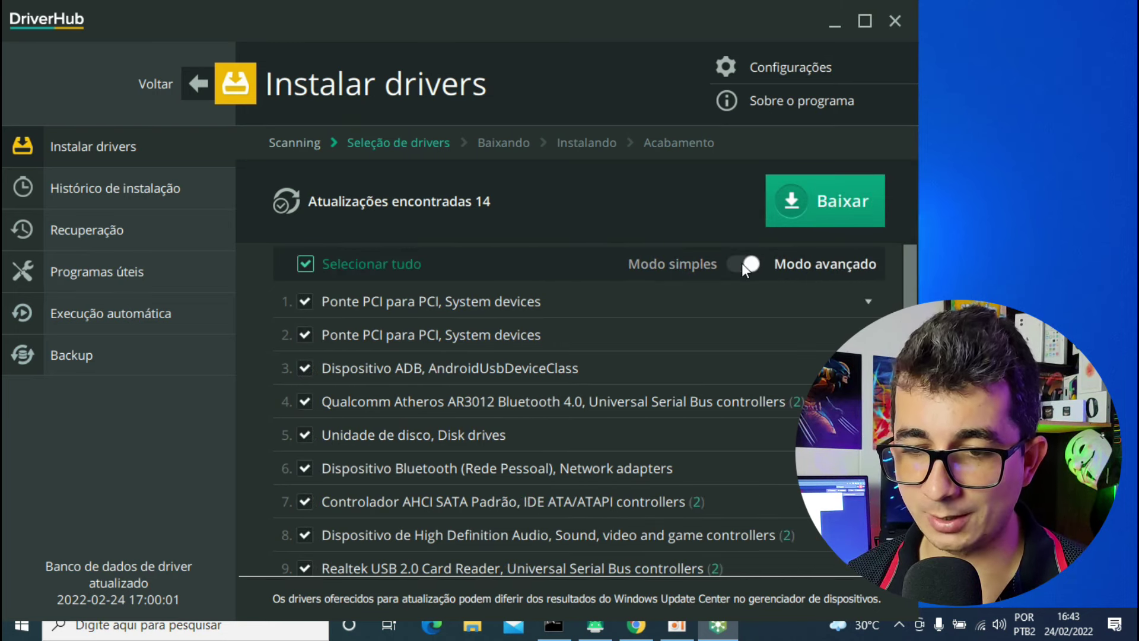
{"action": "left_click", "coordinate": [304, 264]}
{"action": "left_click", "coordinate": [303, 264]}
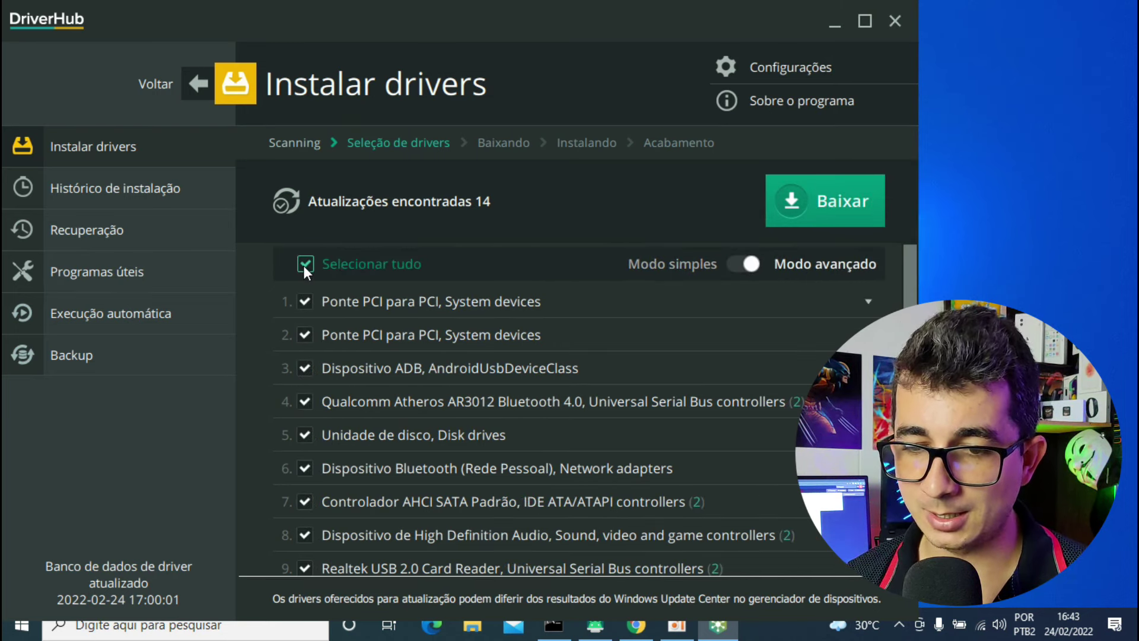
{"action": "left_click", "coordinate": [305, 264]}
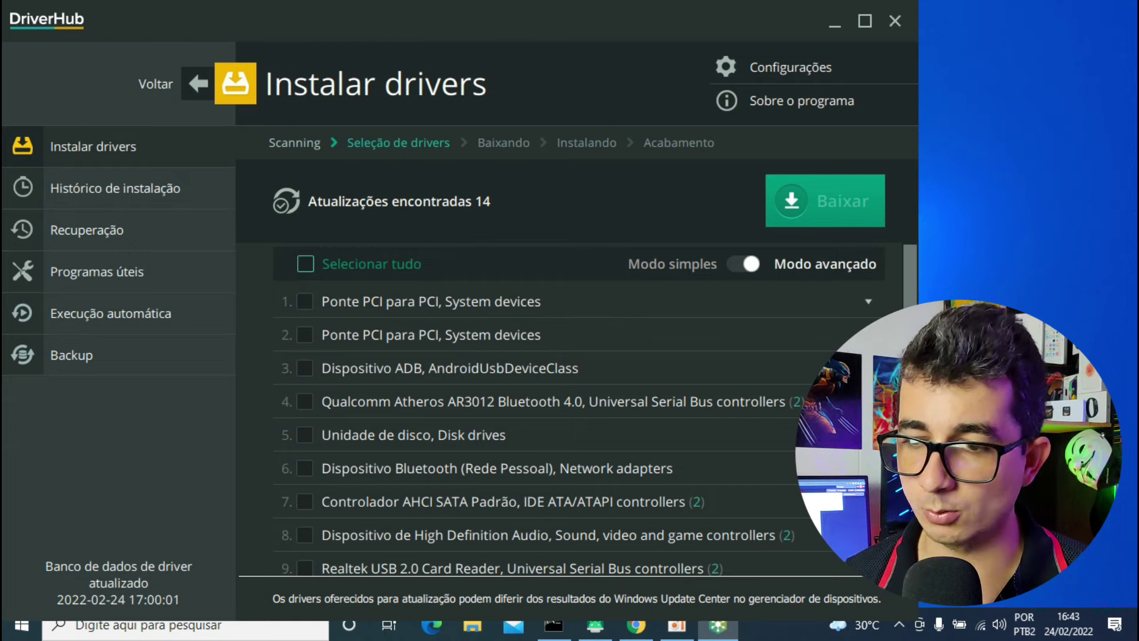
Step: Select only the Dispositivo de High Definition Audio driver and start its download, continuing without the Pro upgrade
{"action": "scroll", "coordinate": [569, 409], "scroll_direction": "down", "scroll_amount": 3}
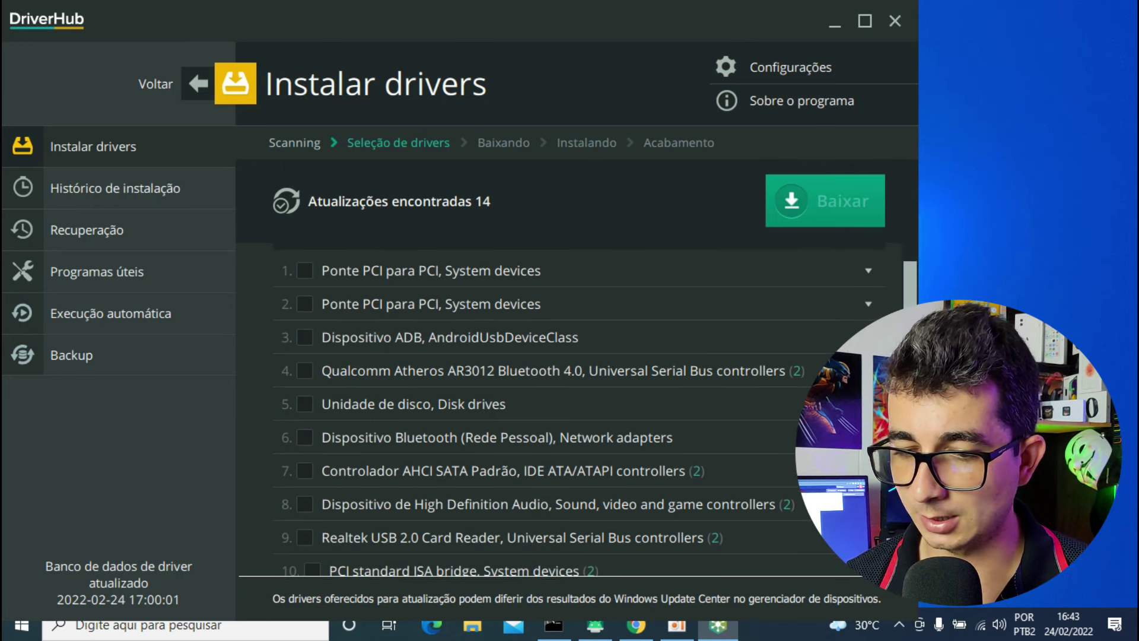
{"action": "scroll", "coordinate": [569, 409], "scroll_direction": "down", "scroll_amount": 2}
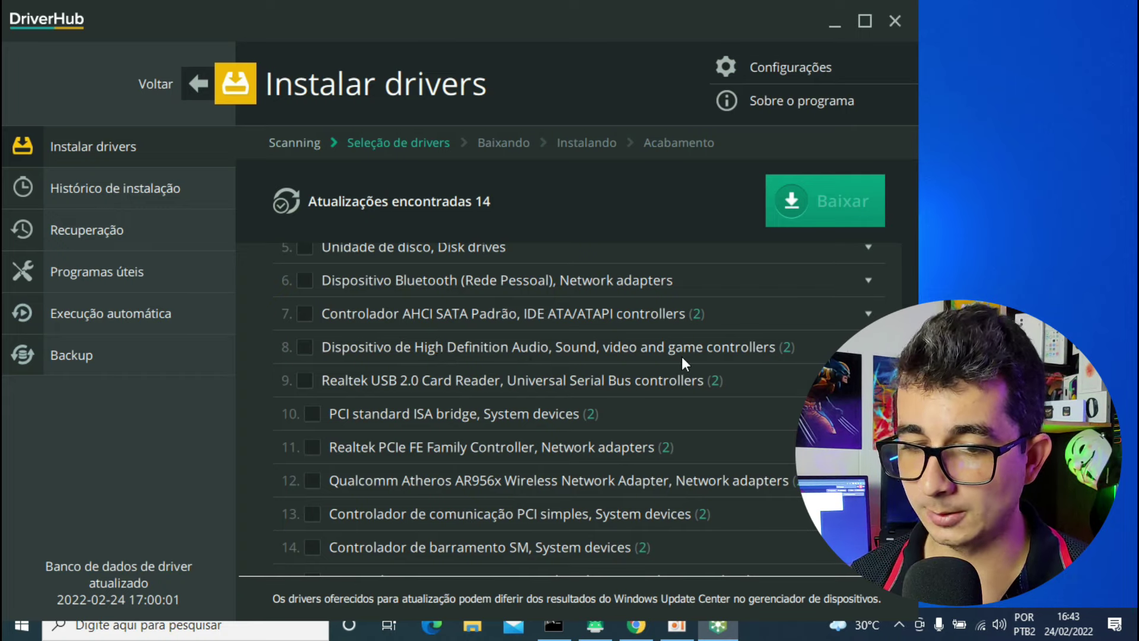
{"action": "left_click", "coordinate": [307, 346]}
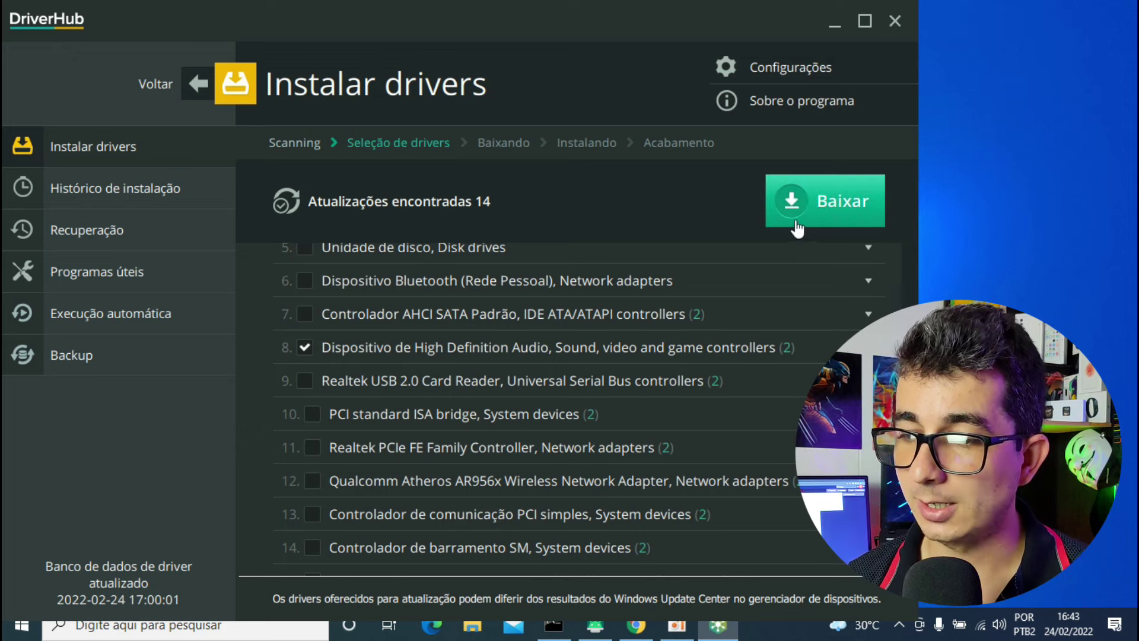
{"action": "left_click", "coordinate": [814, 202]}
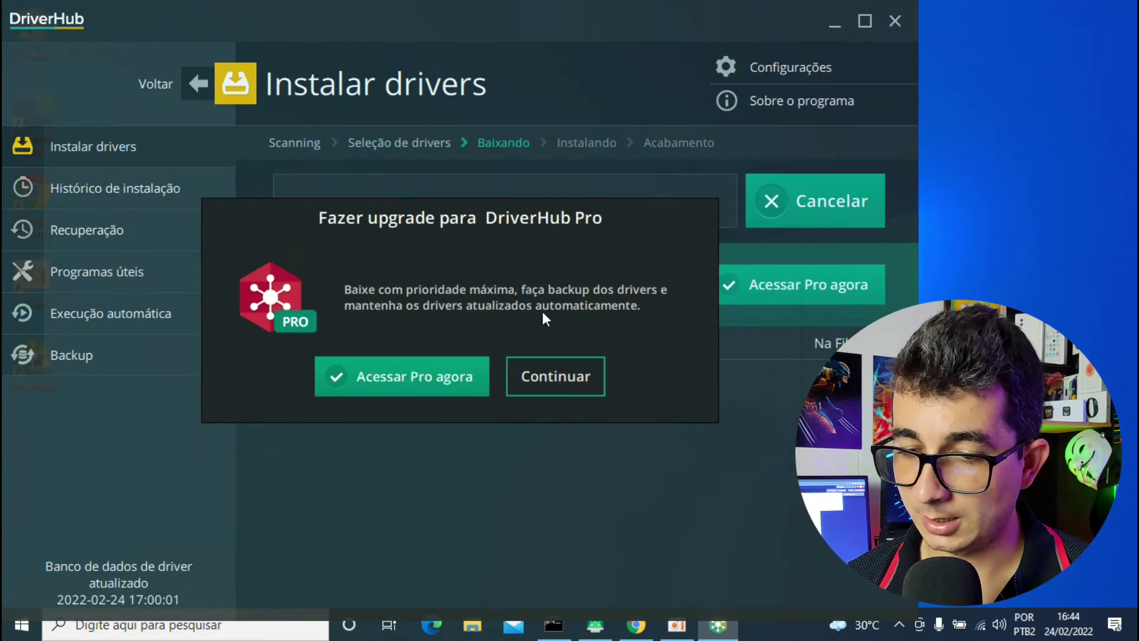
{"action": "left_click", "coordinate": [556, 377]}
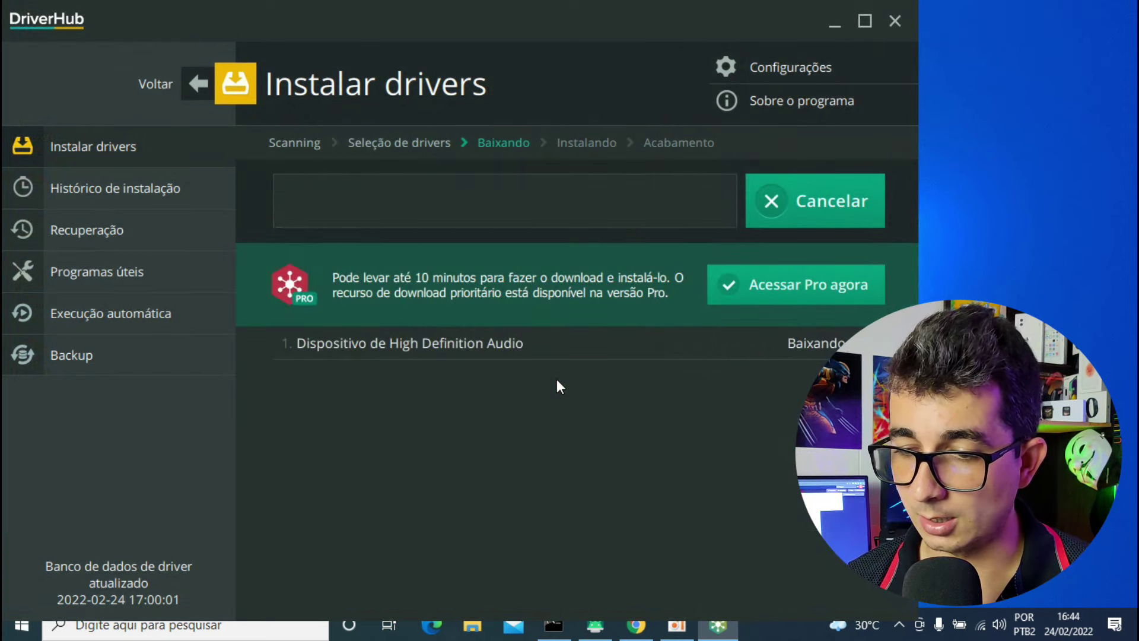